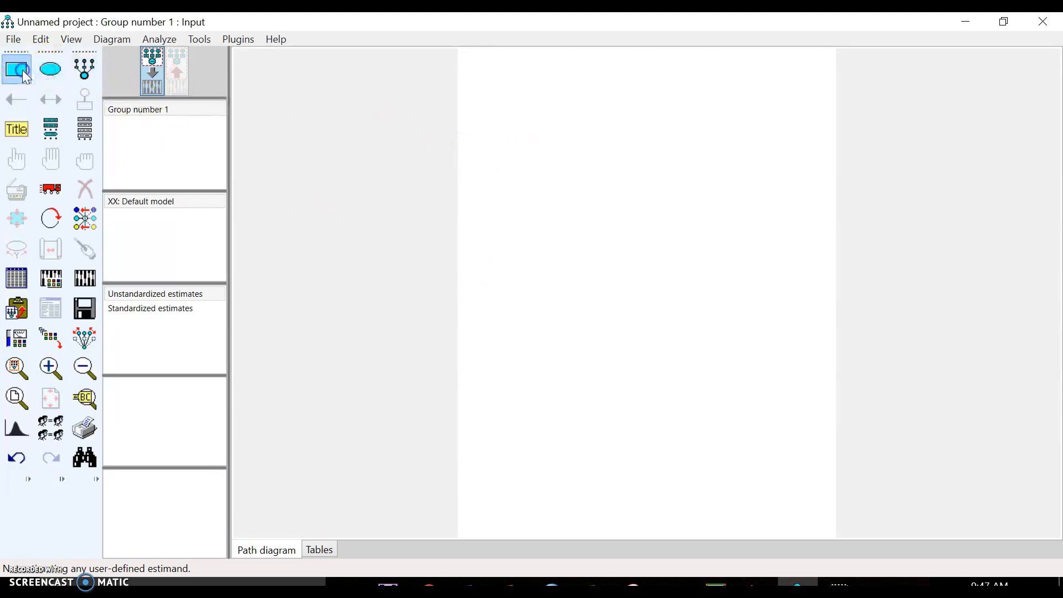
Draw one observed-variable rectangle and two unobserved-variable ellipses, one above it and one to its right.
drag(542, 192, 641, 243)
click(50, 69)
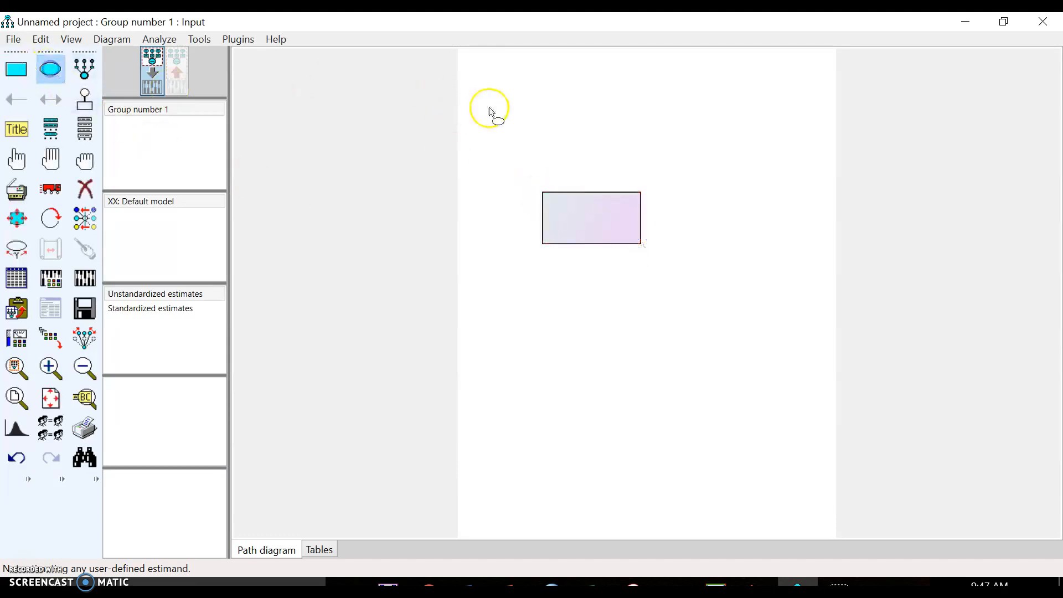
drag(513, 102, 557, 150)
drag(669, 149, 735, 216)
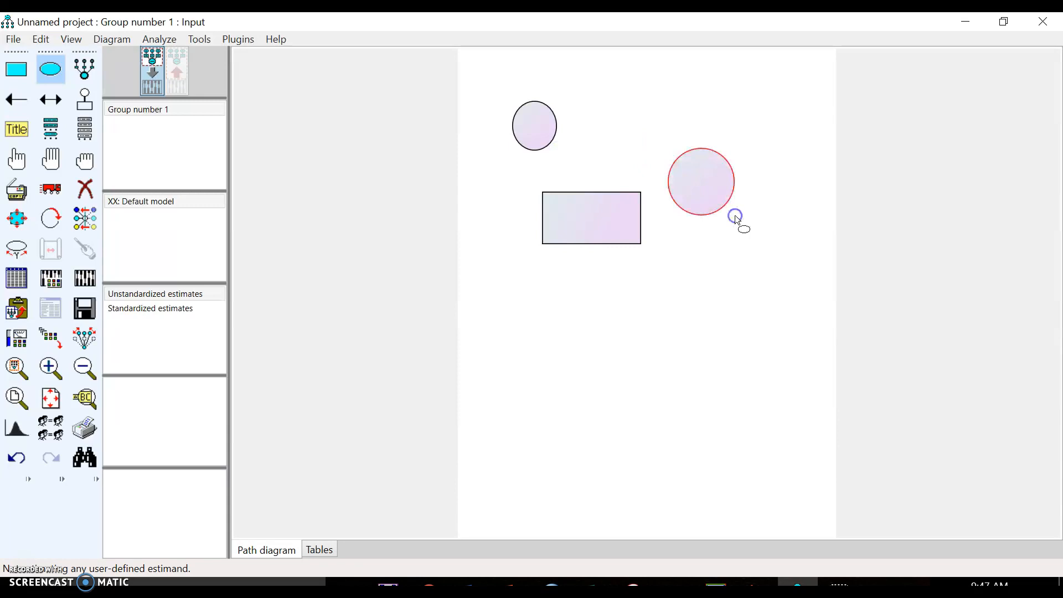
Draw a single-headed path from the rectangle to the smaller ellipse and a covariance between the rectangle and the larger circle.
click(16, 100)
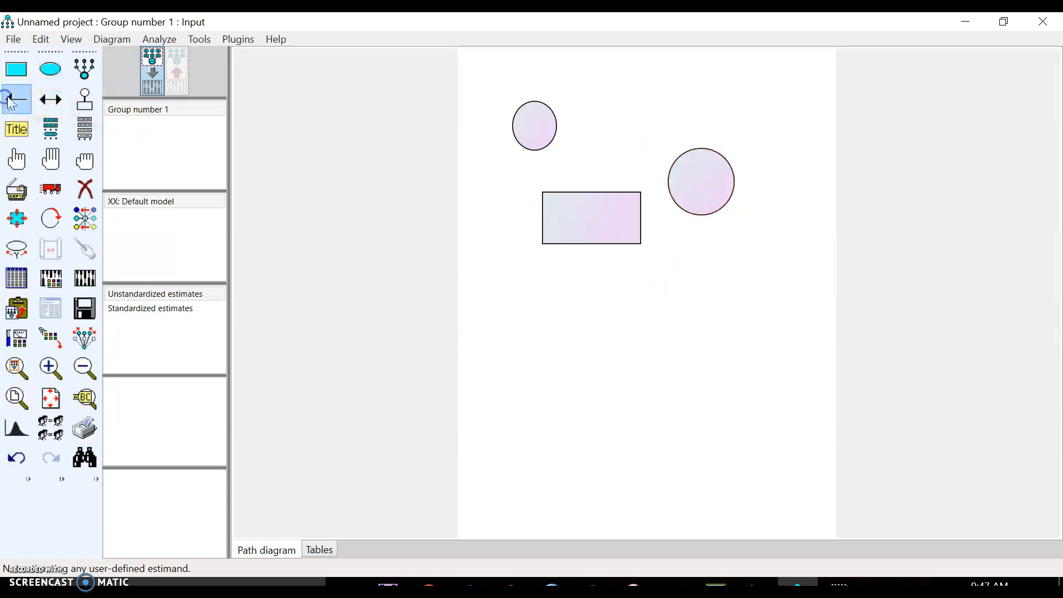
drag(639, 222, 521, 130)
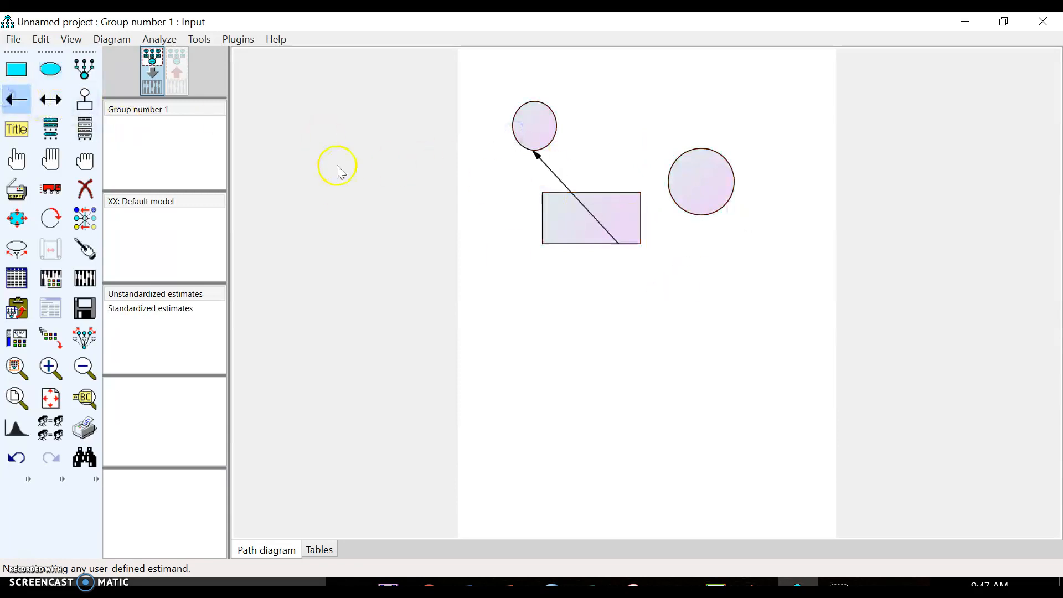
click(51, 100)
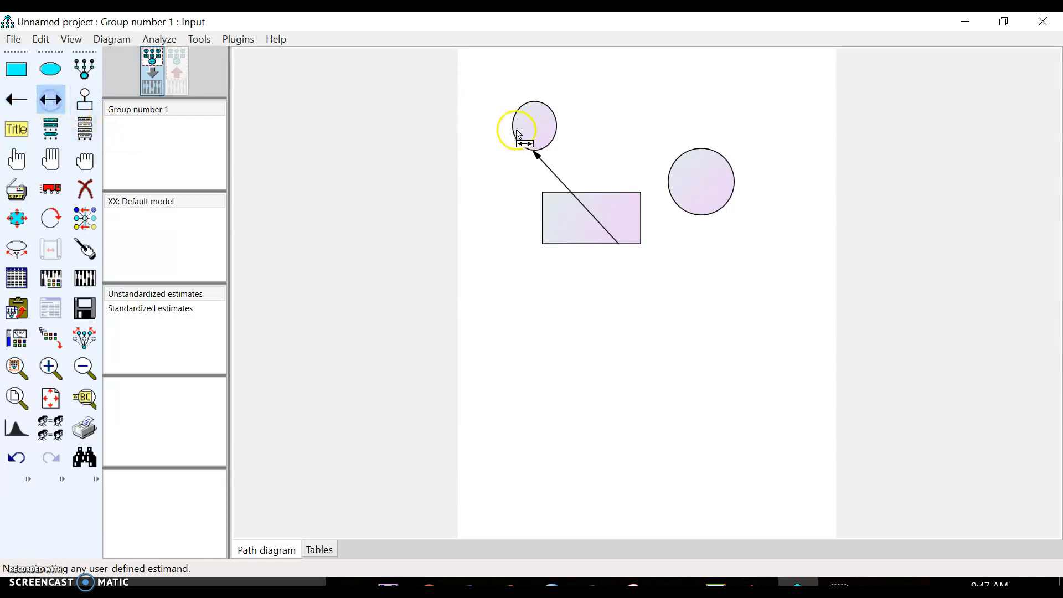
drag(702, 185, 548, 119)
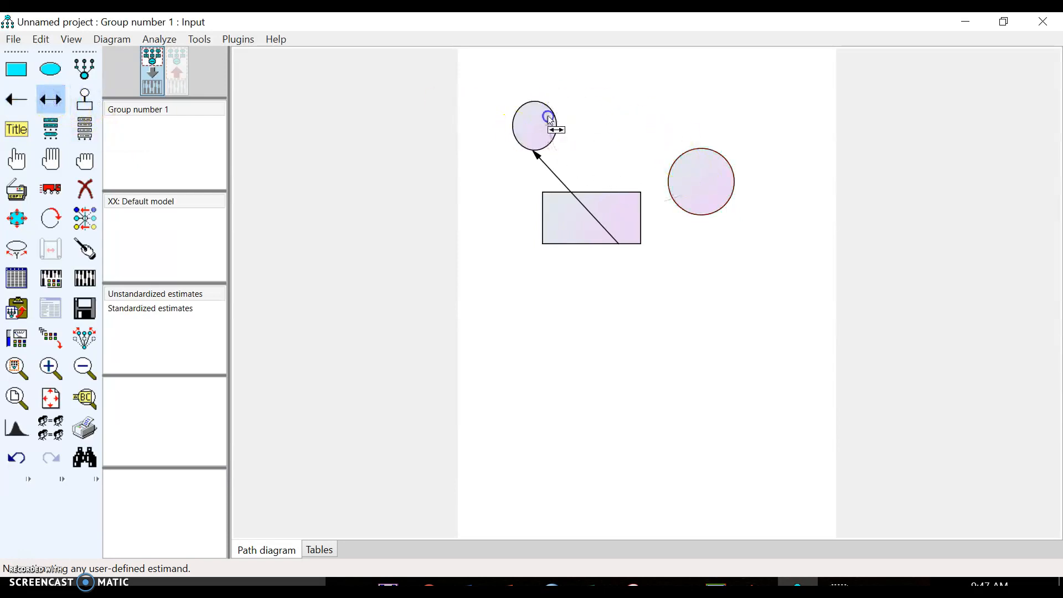
drag(719, 178, 536, 137)
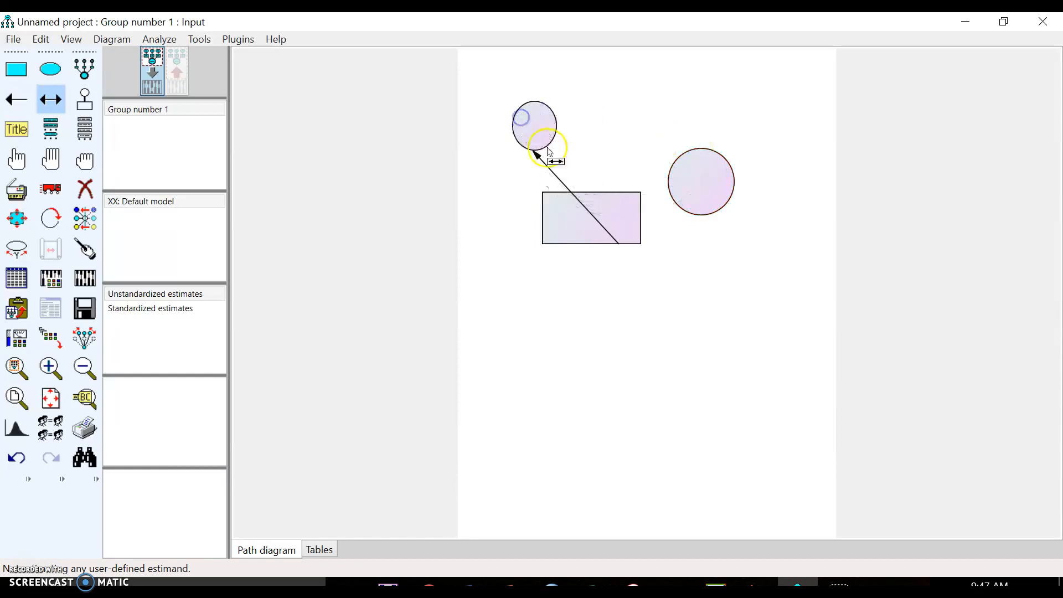
drag(635, 224, 714, 186)
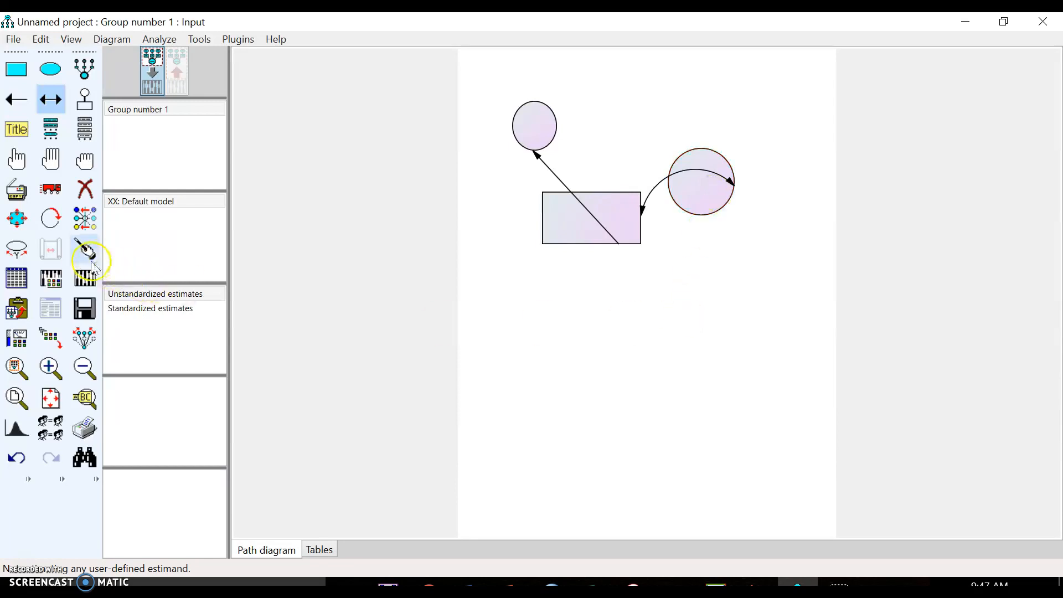
Touch up the rectangle and the larger circle so their path and covariance arrows attach neatly.
click(86, 256)
click(589, 232)
click(692, 193)
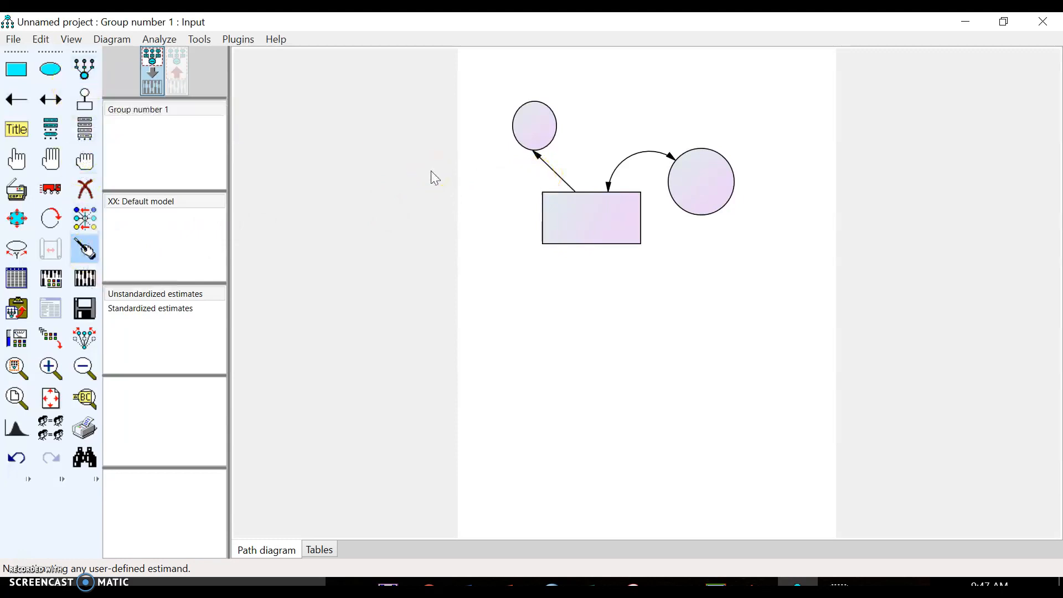
Undo the two arrows and erase the rectangle and both ellipses from the diagram.
key(ctrl+z)
key(ctrl+z)
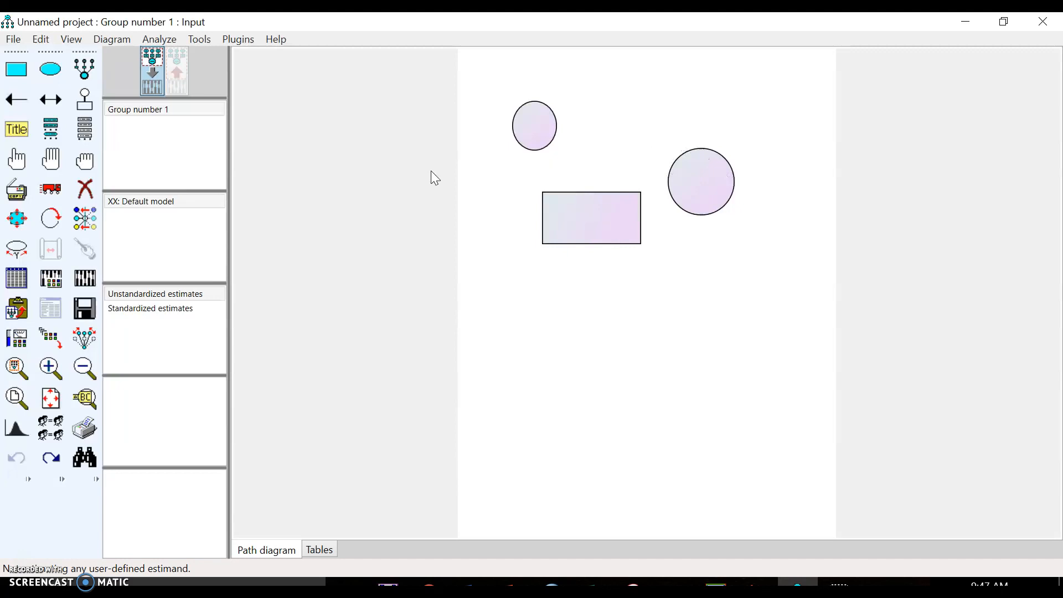
click(84, 195)
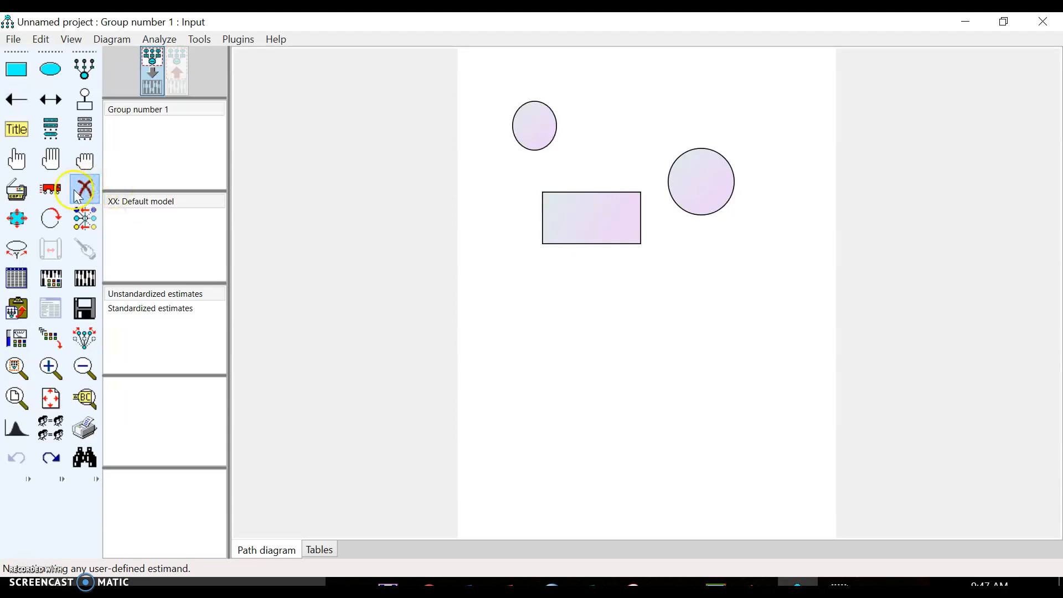
click(534, 127)
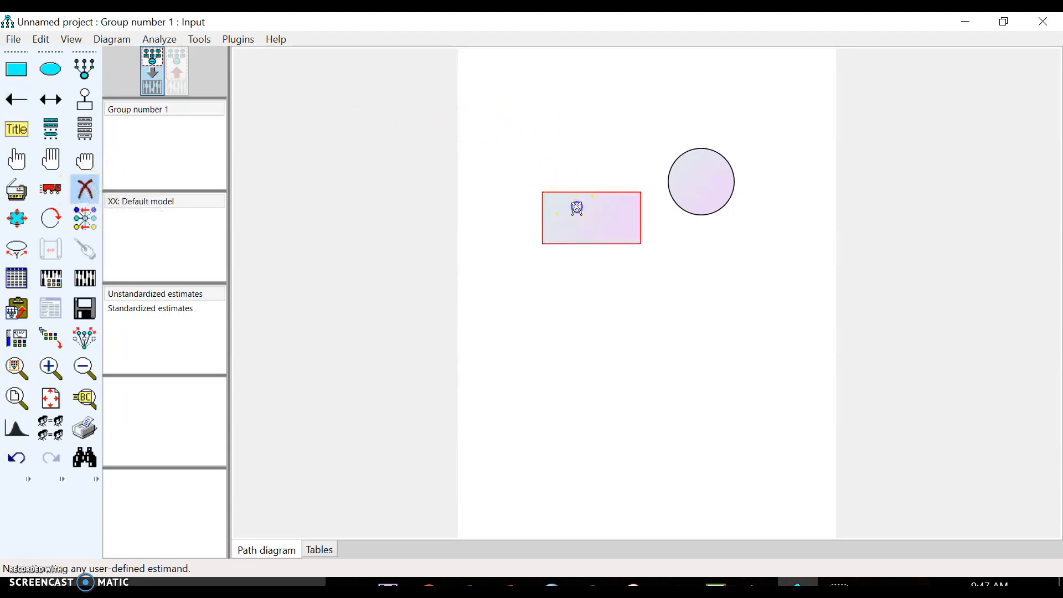
click(576, 208)
click(685, 183)
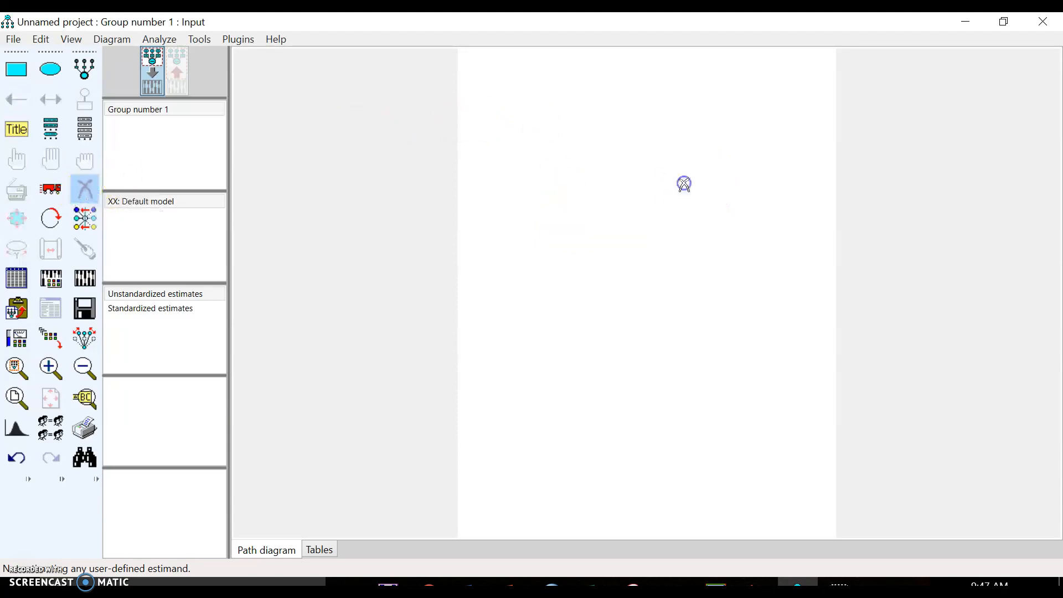
Draw a latent variable near the page's upper middle and add four indicators with error terms to it.
click(94, 70)
drag(577, 216, 635, 272)
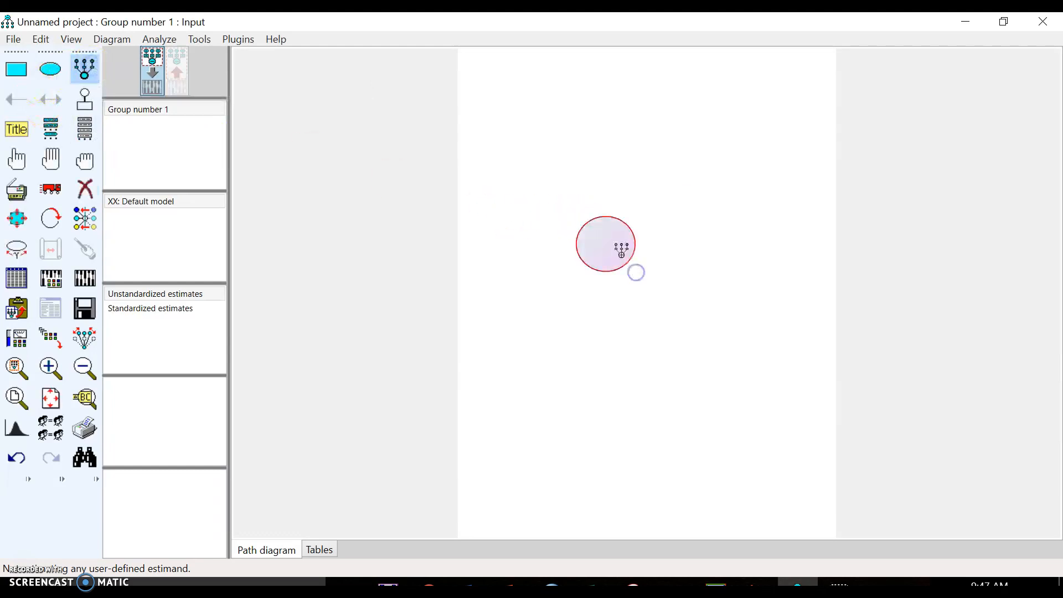
click(615, 248)
click(614, 247)
click(614, 247)
click(612, 247)
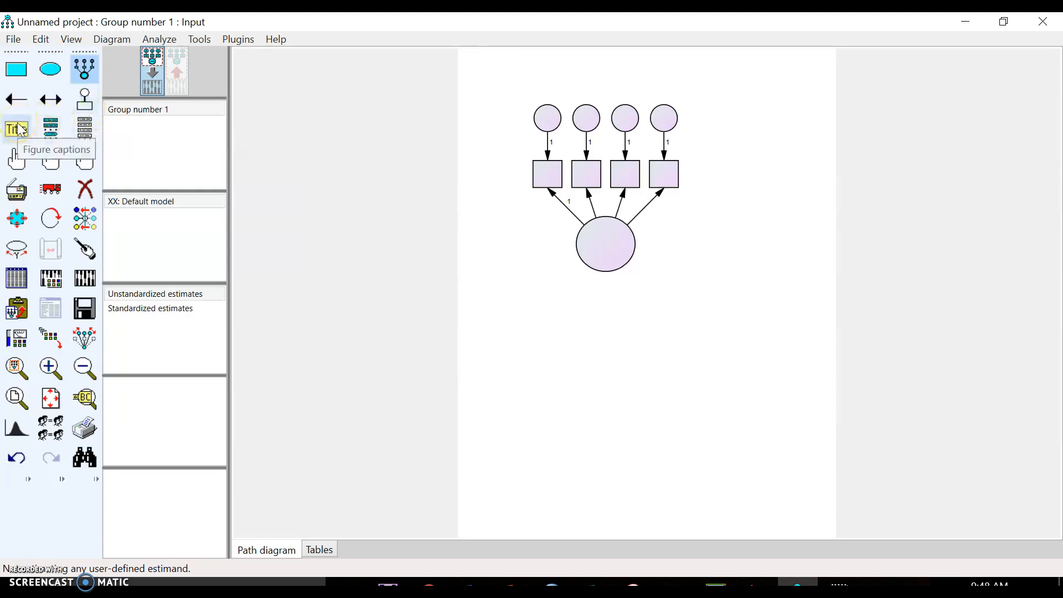
View the variables in the model, and open the dataset's variable list, enlarged and placed clear of the diagram.
click(51, 132)
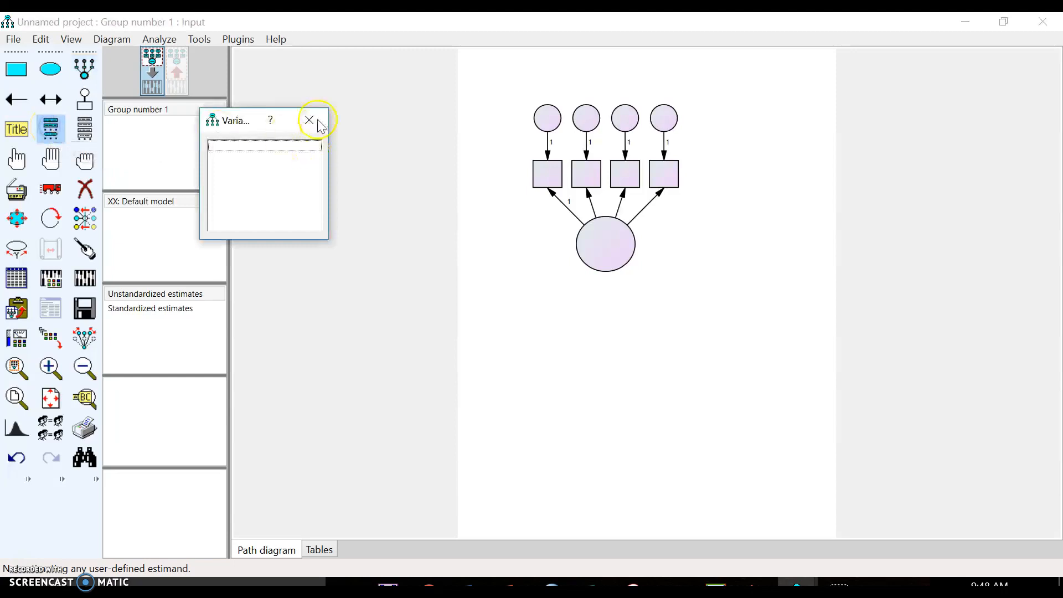
click(310, 120)
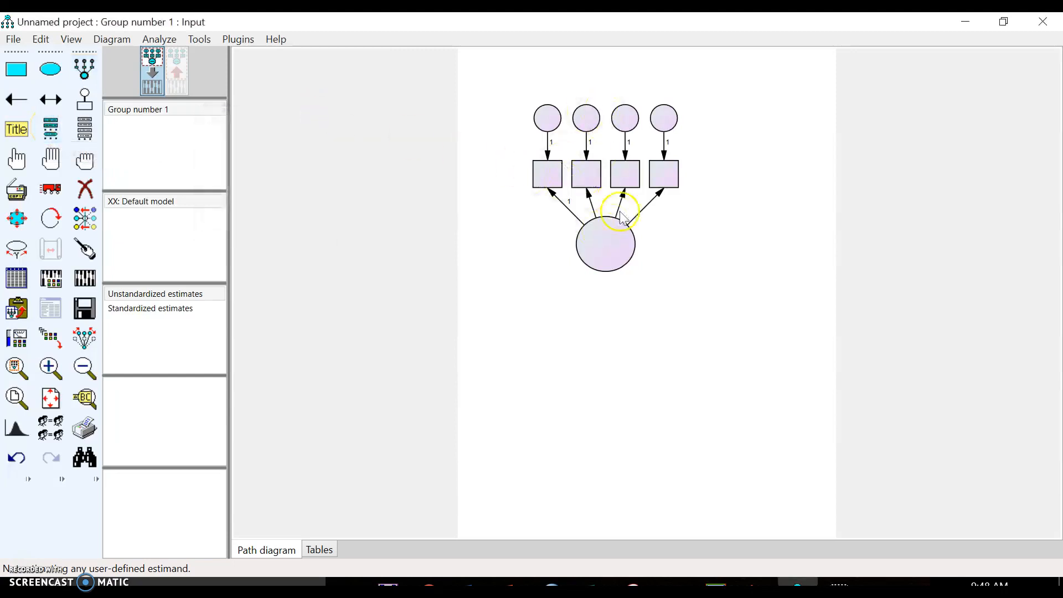
click(82, 133)
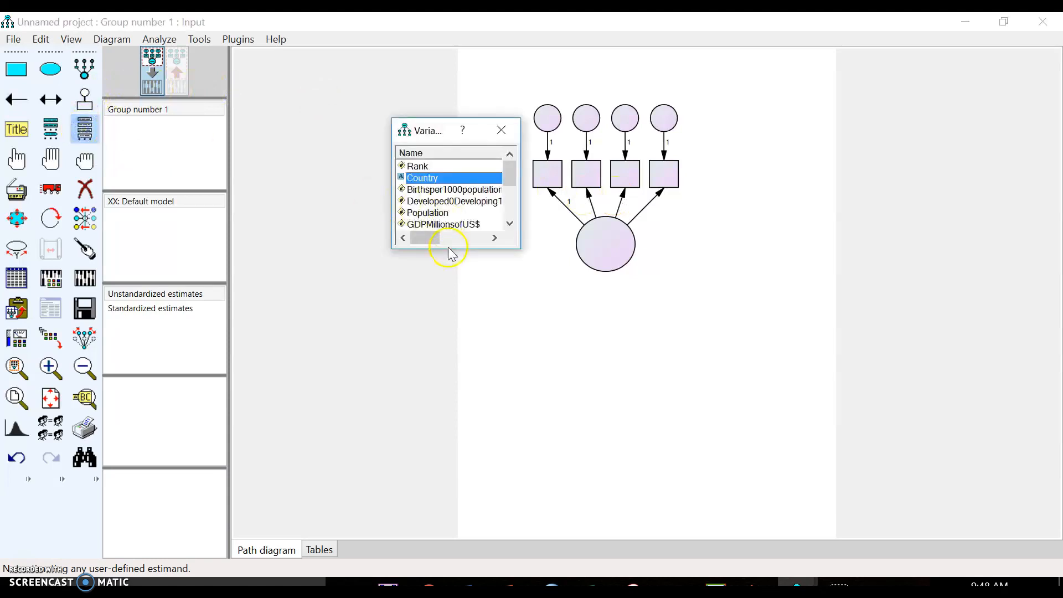
drag(456, 250, 455, 395)
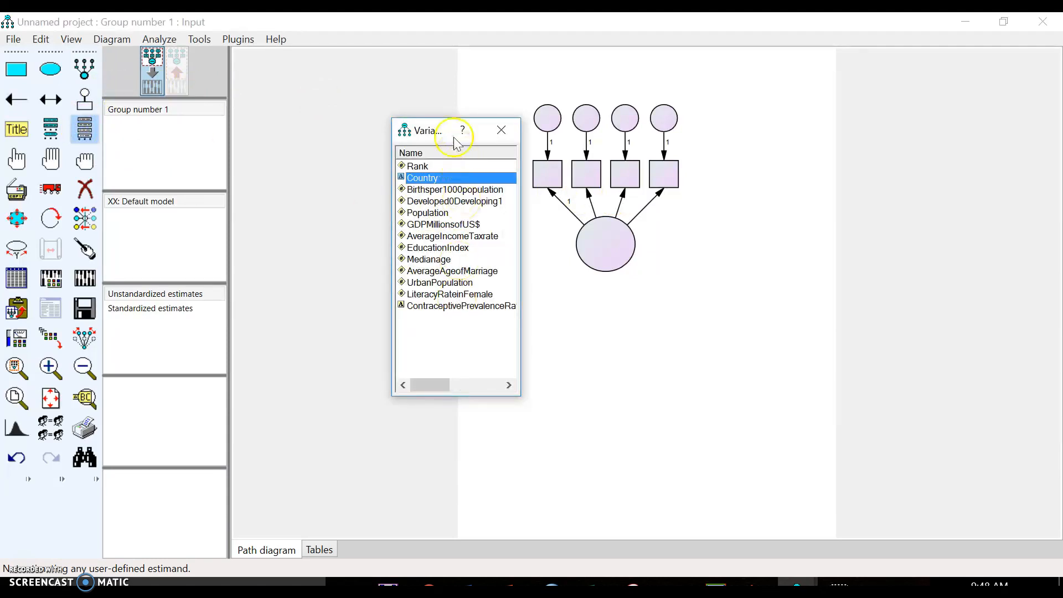
drag(415, 131, 316, 105)
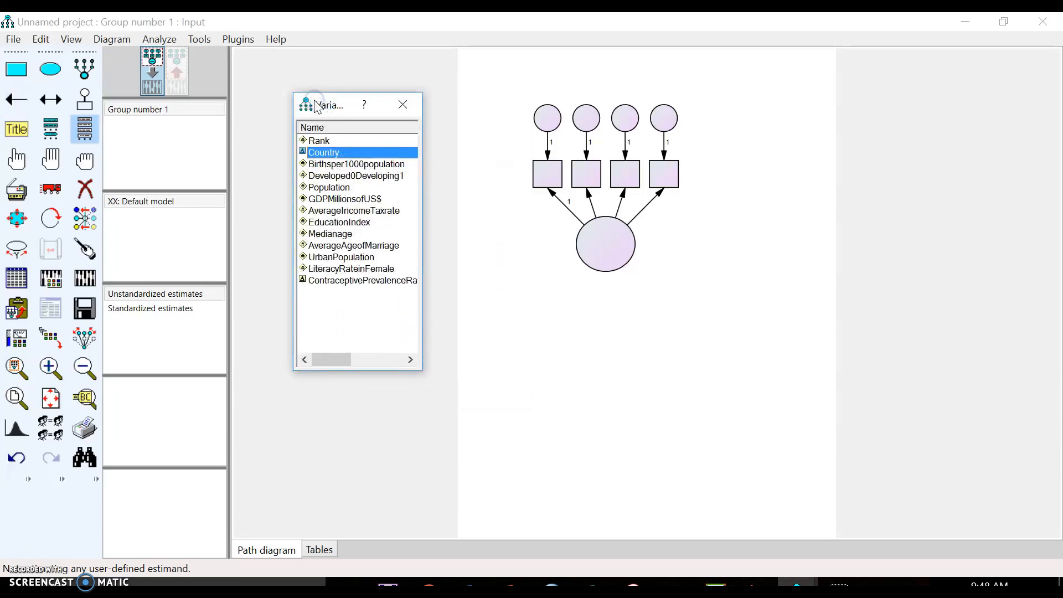
Assign Birthsper1000population, Developed0Developing1, Population and GDPMillionsofUS$ to the four indicators from left to right.
click(331, 166)
drag(330, 166, 547, 180)
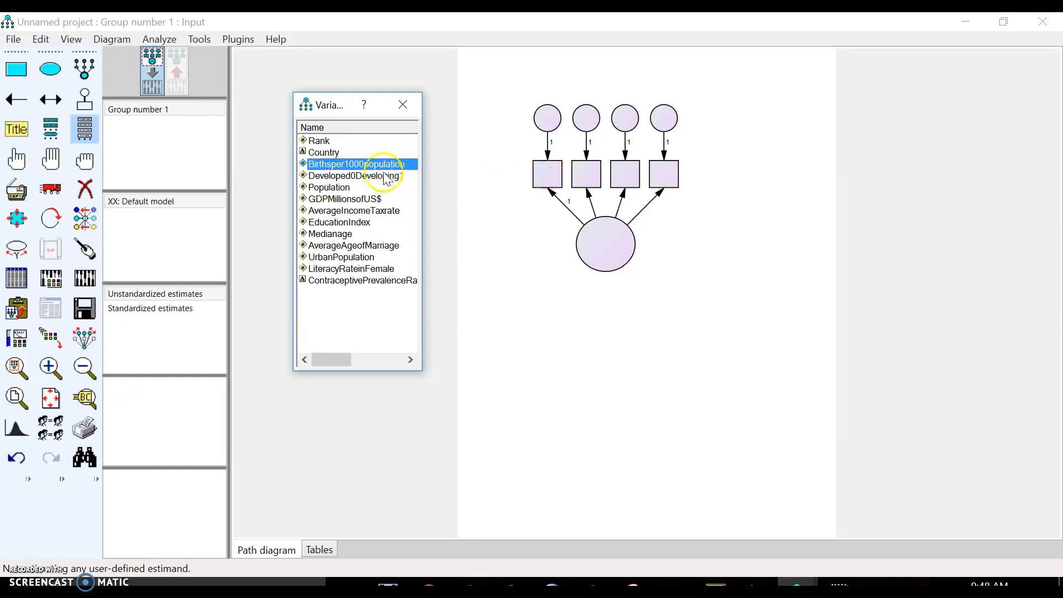
drag(368, 166, 547, 175)
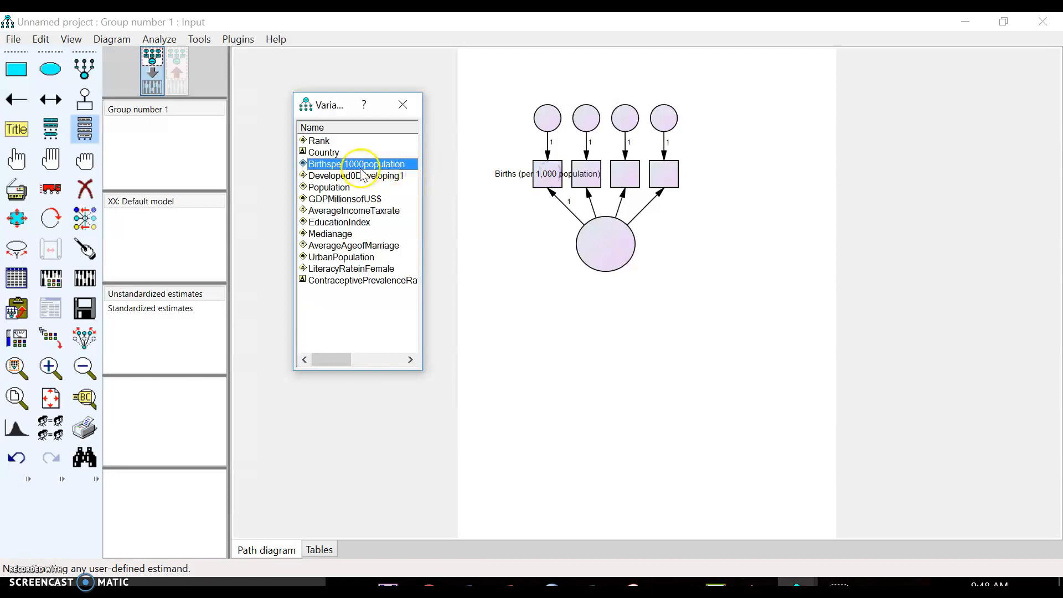
drag(362, 174, 588, 180)
drag(342, 190, 626, 187)
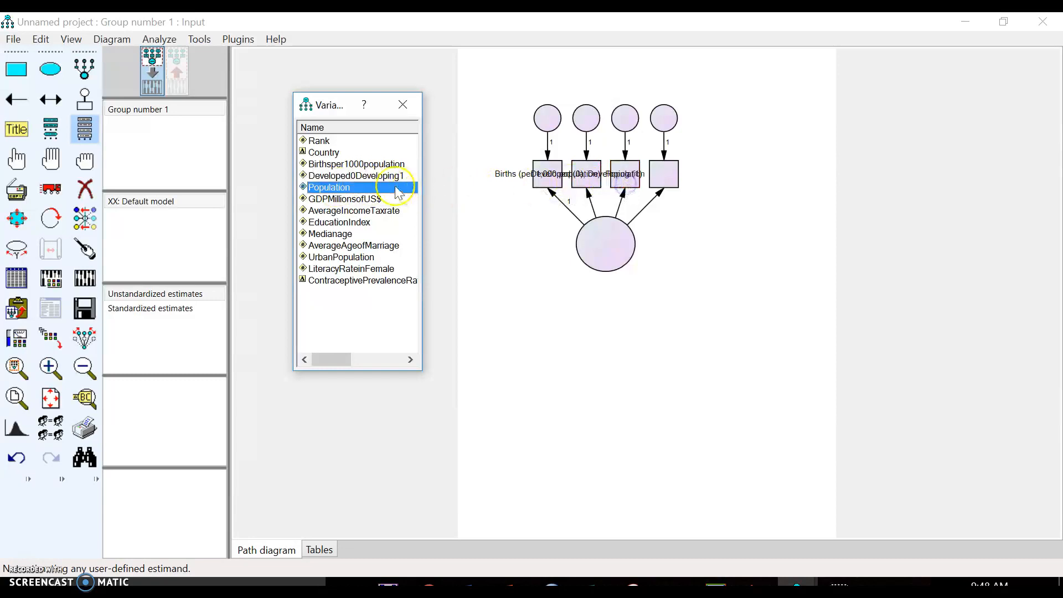
drag(349, 198, 668, 180)
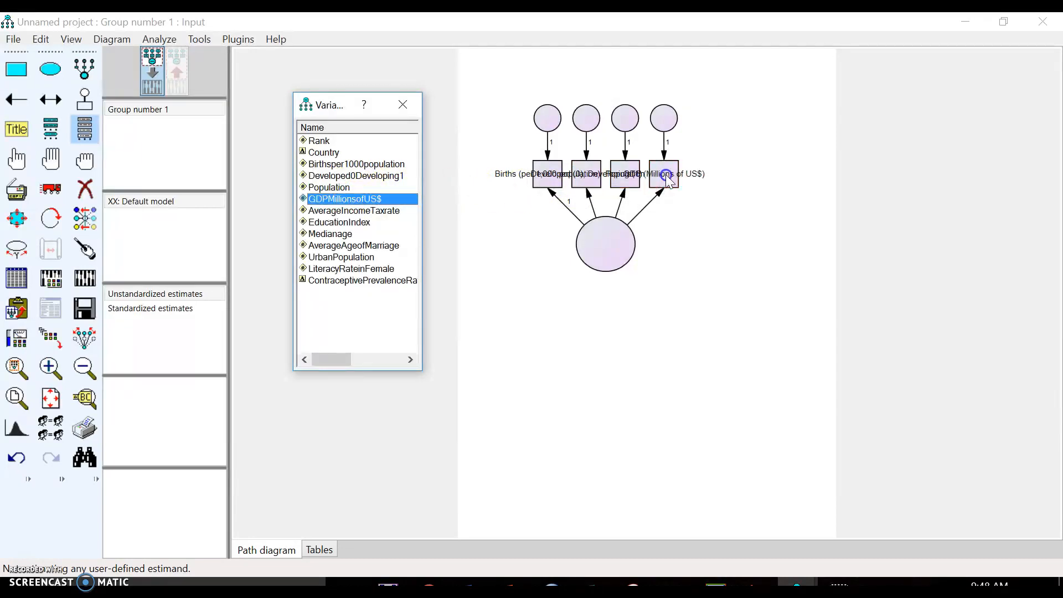
Shorten the variable label of the Developed0Developing1 indicator to "Developed".
double_click(541, 175)
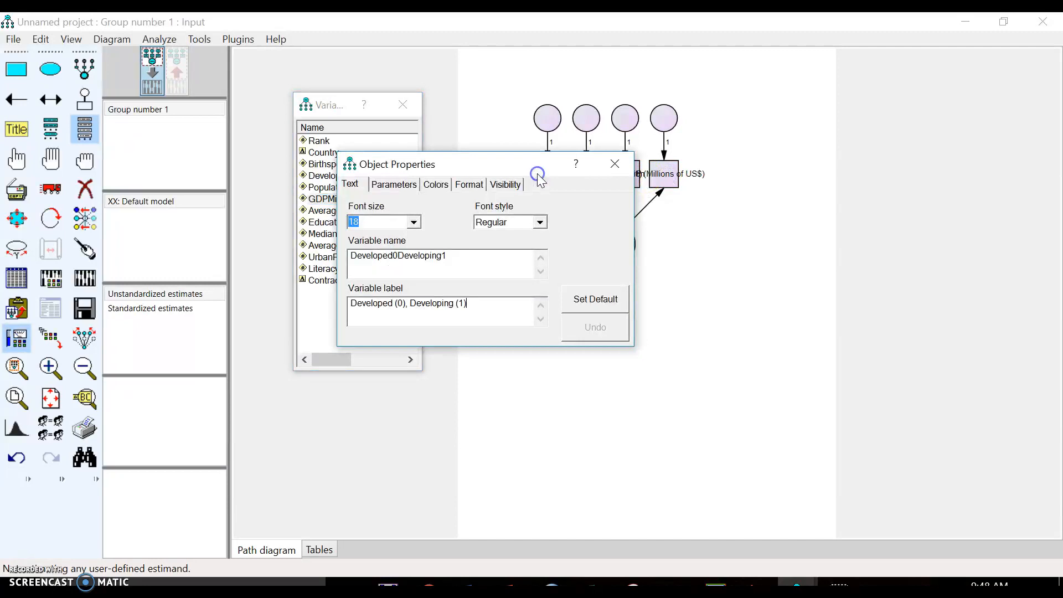
drag(476, 305, 400, 306)
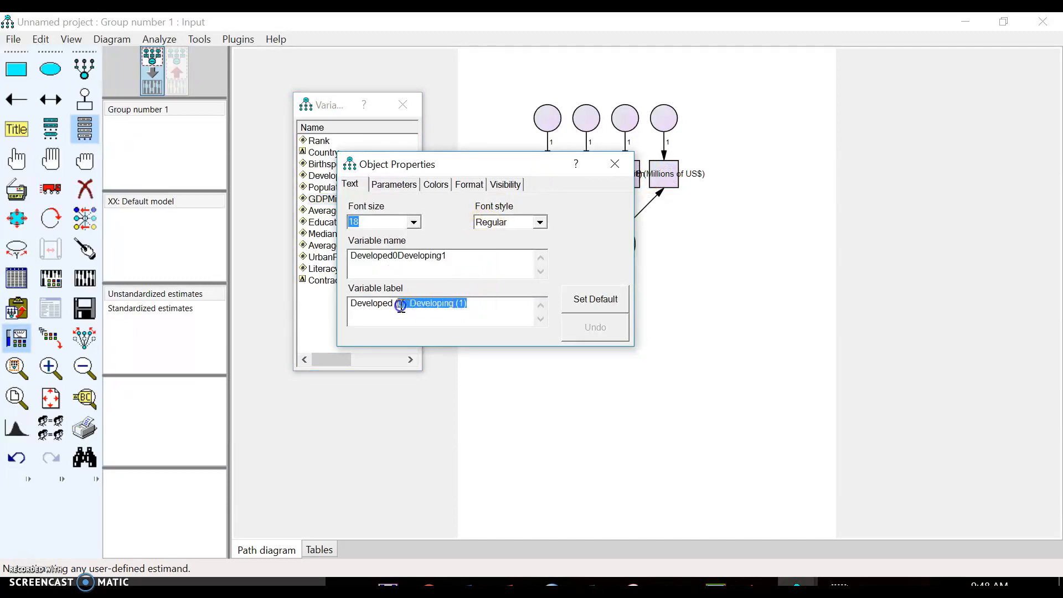
key(BackSpace)
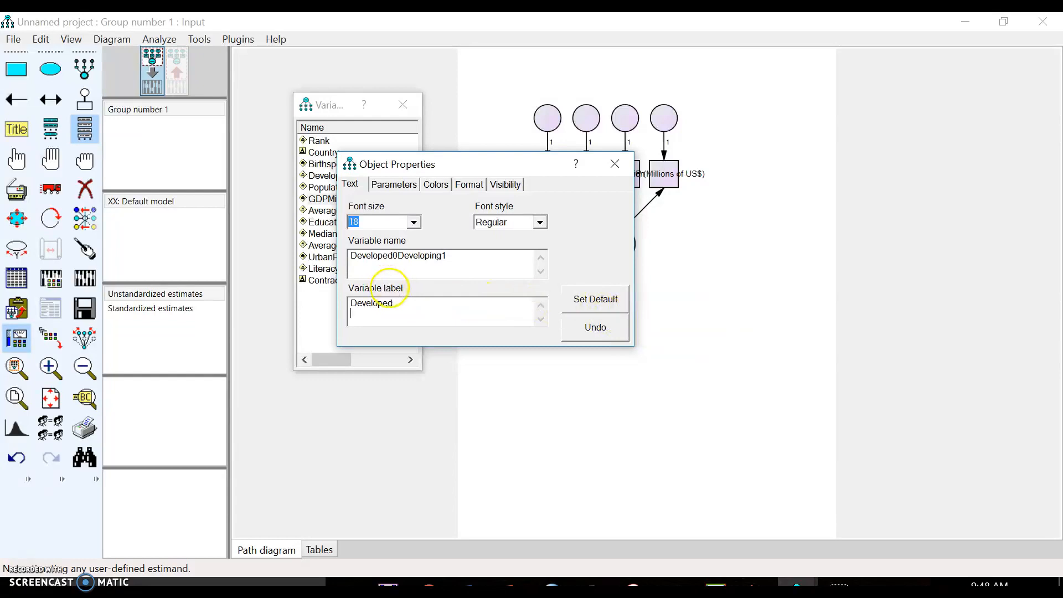
click(615, 164)
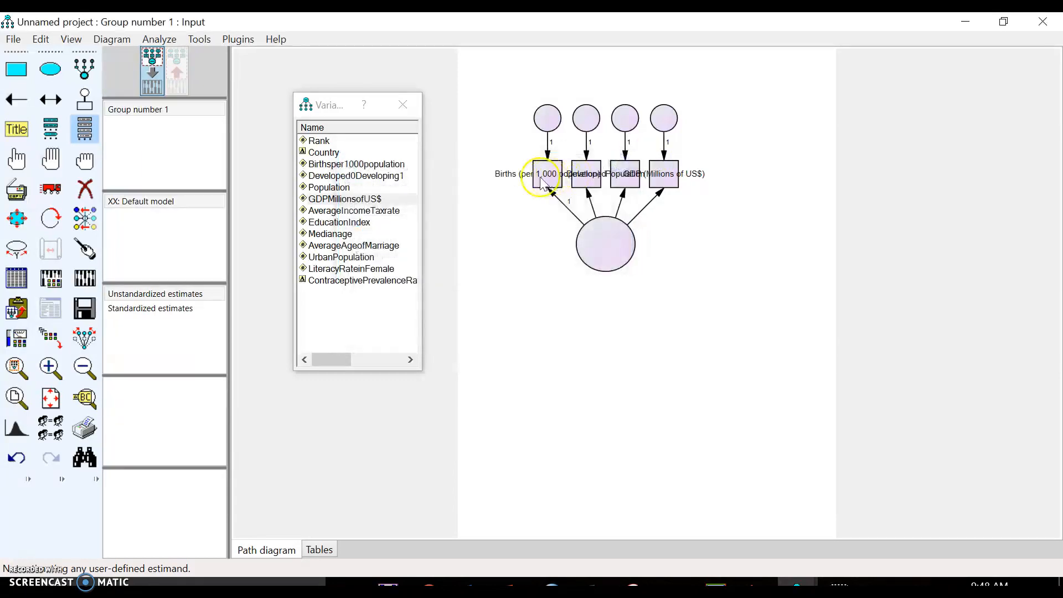
double_click(588, 180)
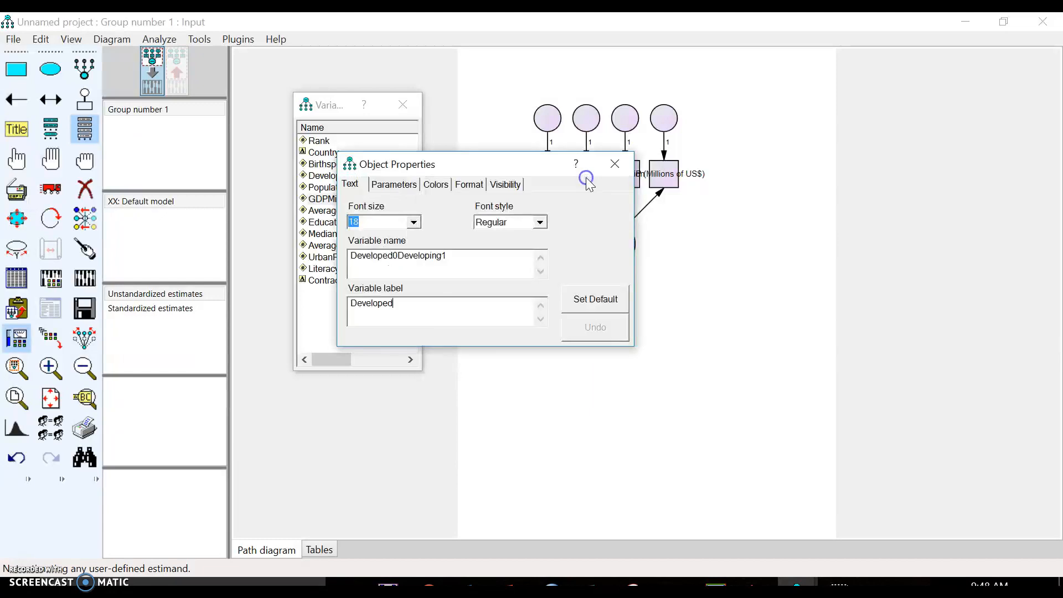
click(629, 161)
Shorten the variable label of the Birthsper1000population indicator to "Births".
double_click(554, 174)
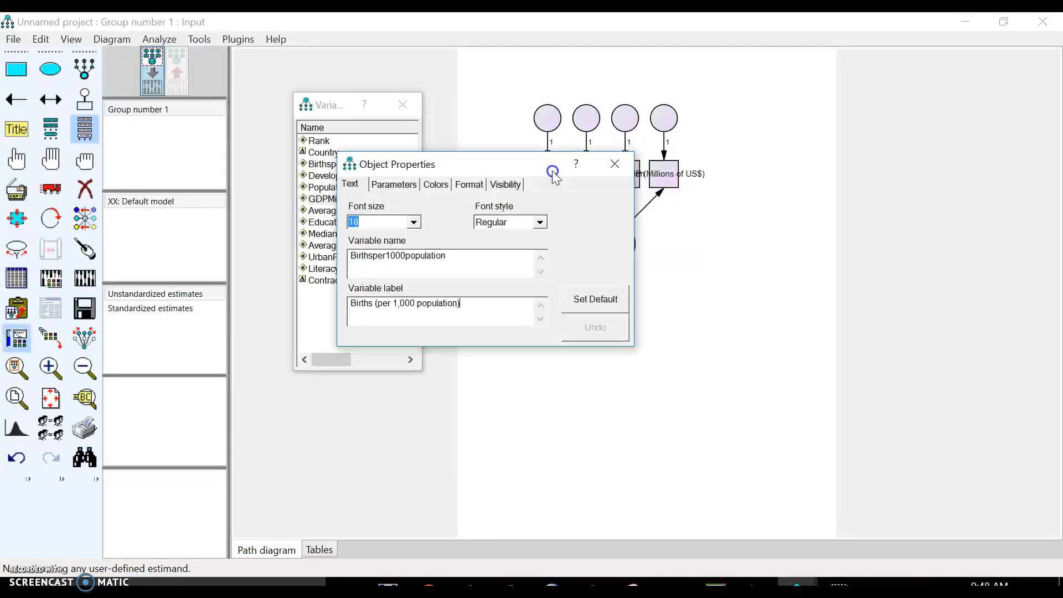
drag(479, 306, 384, 308)
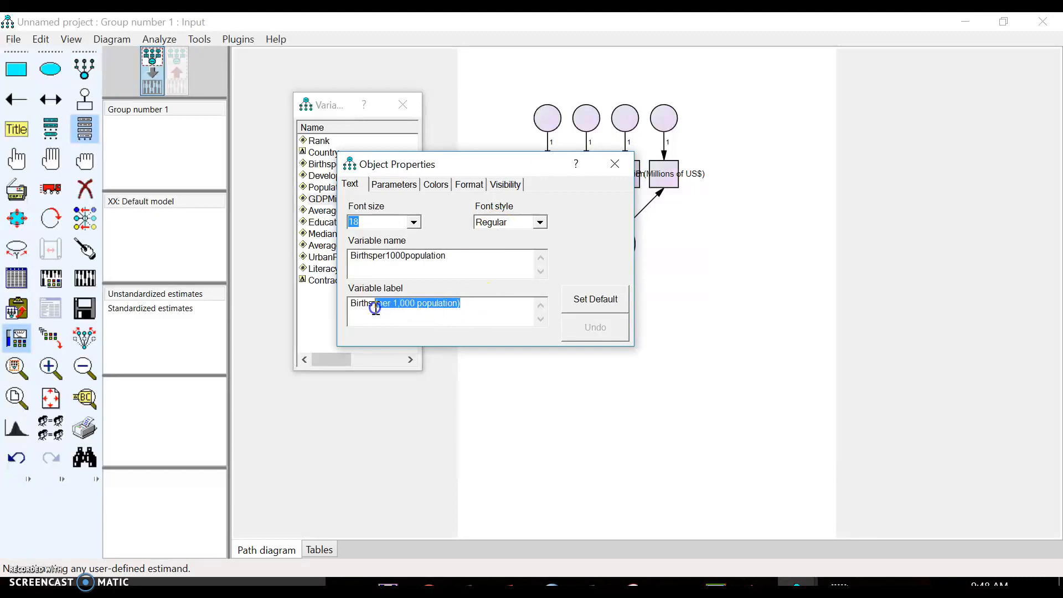
key(BackSpace)
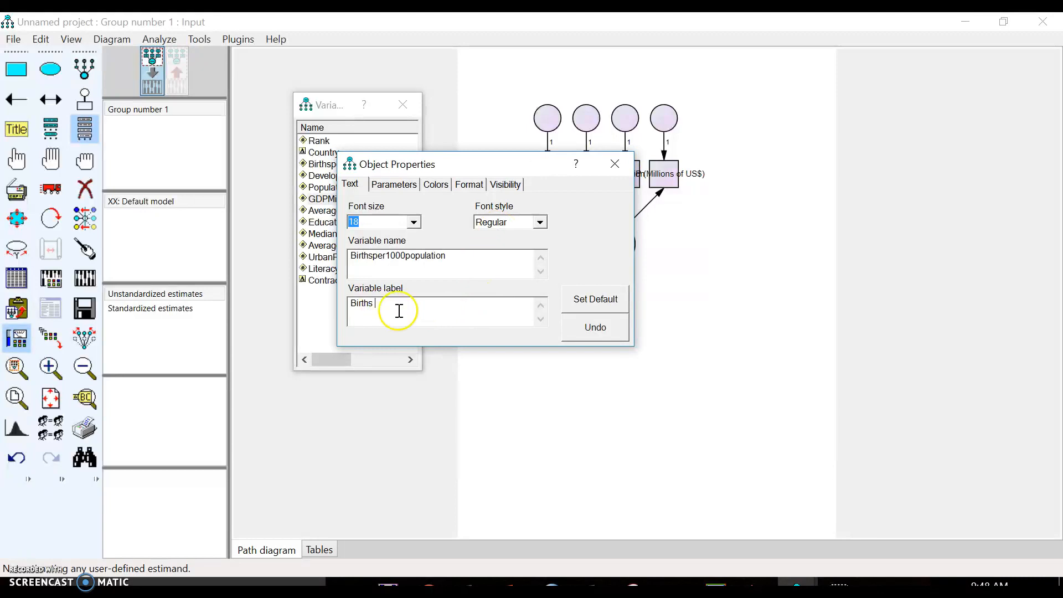
click(615, 163)
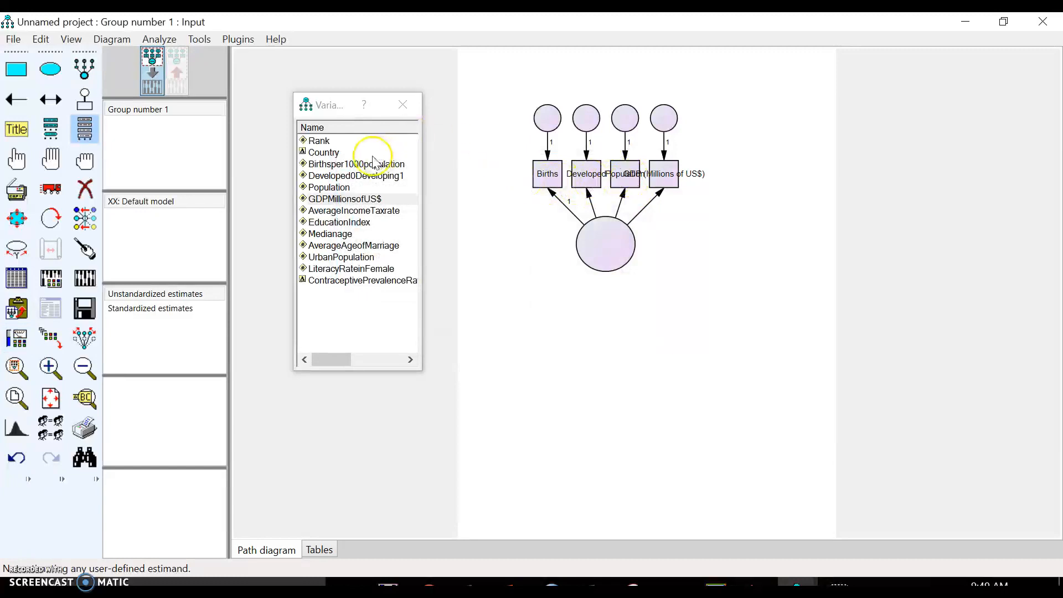
Place EducationIndex from the dataset below the latent variable, draw a path from it to the latent variable, and close the variable list.
drag(344, 223, 573, 429)
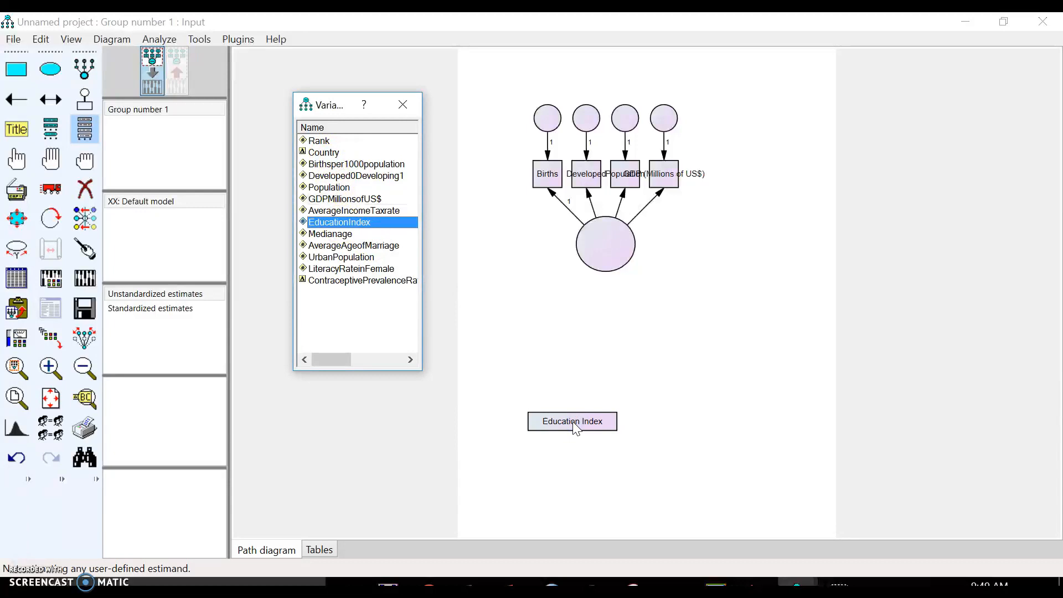
click(16, 99)
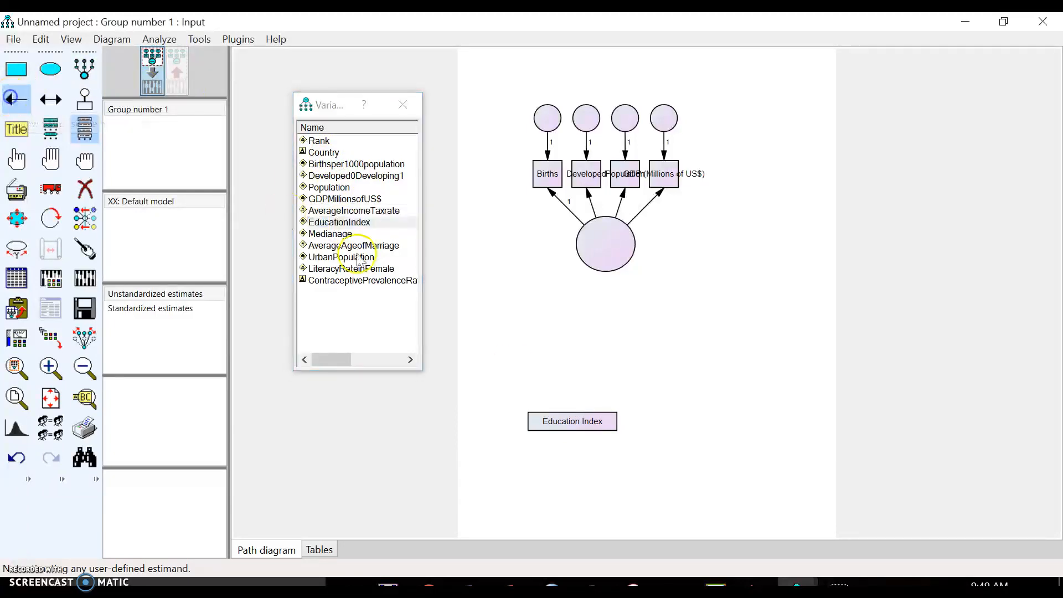
drag(569, 425, 593, 269)
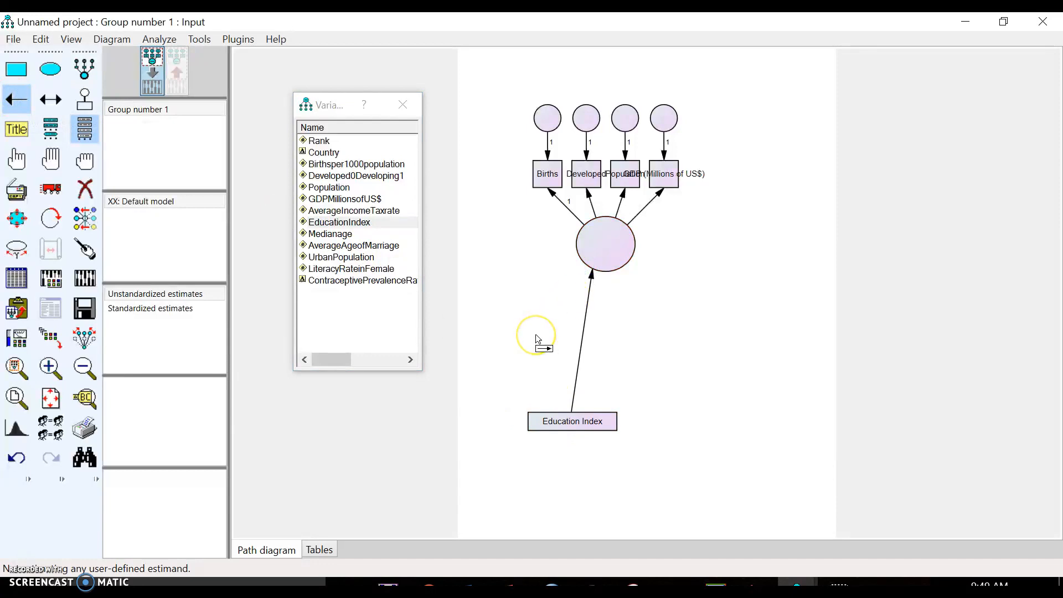
click(414, 102)
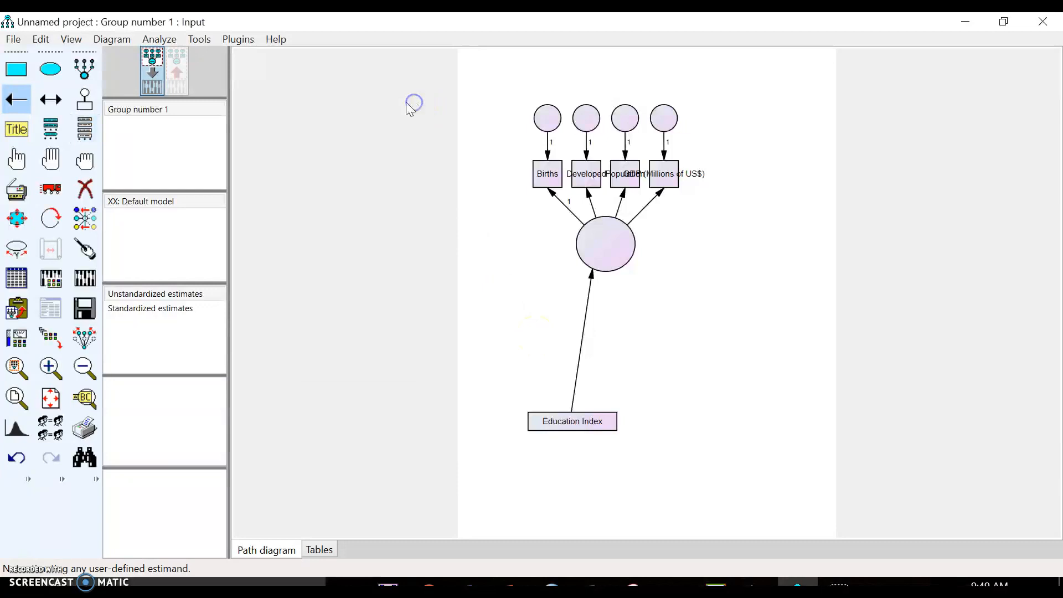
Select the latent variable and its indicators one at a time, and clear the selection of all objects.
click(18, 162)
click(607, 255)
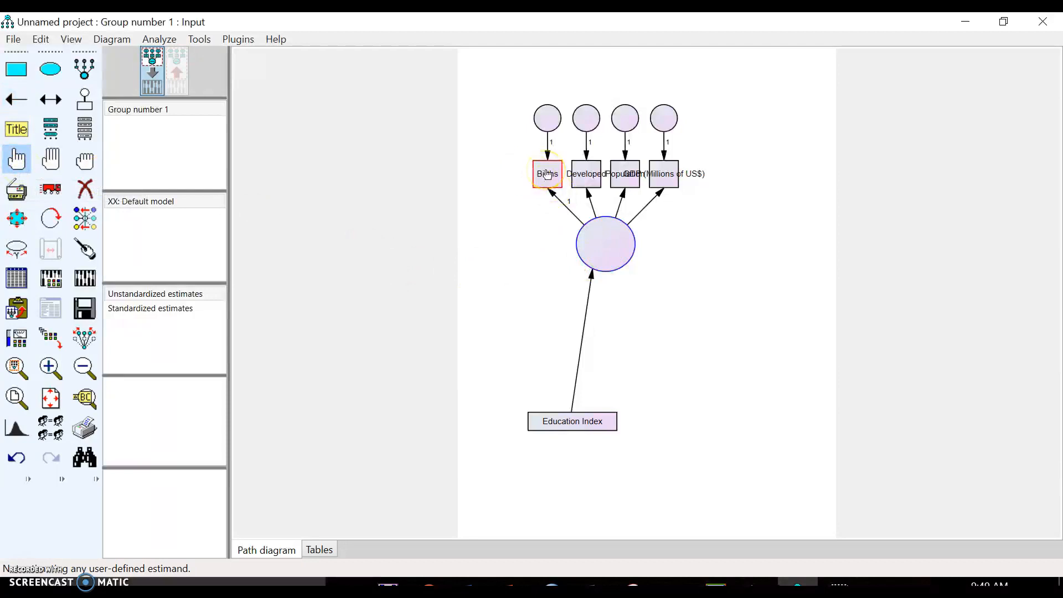
click(589, 180)
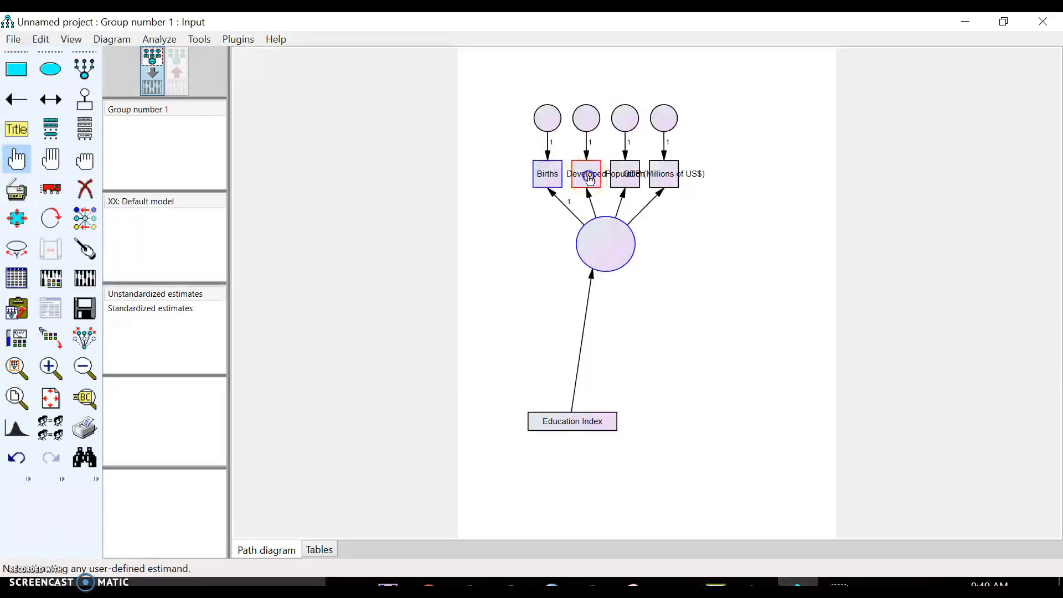
click(637, 190)
click(497, 271)
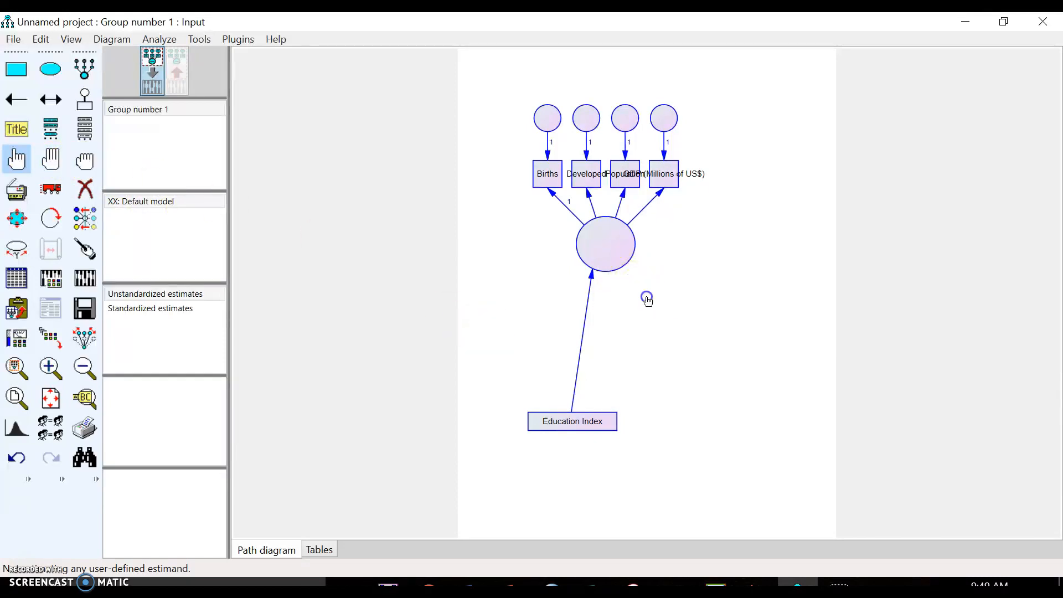
click(84, 161)
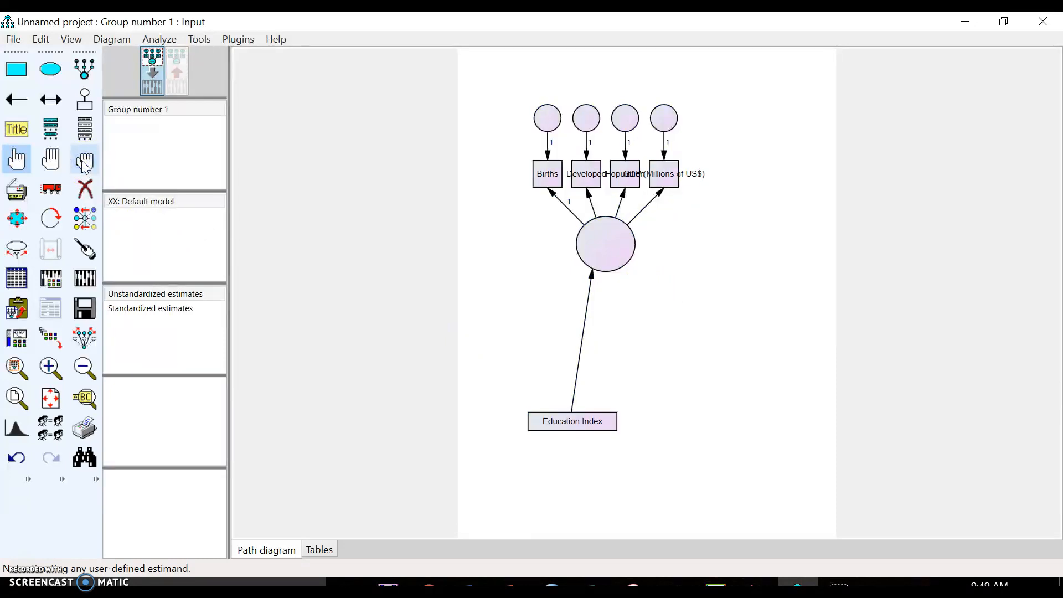
Move the latent variable down away from its indicators, and shift the entire diagram together toward the page's lower right.
click(58, 189)
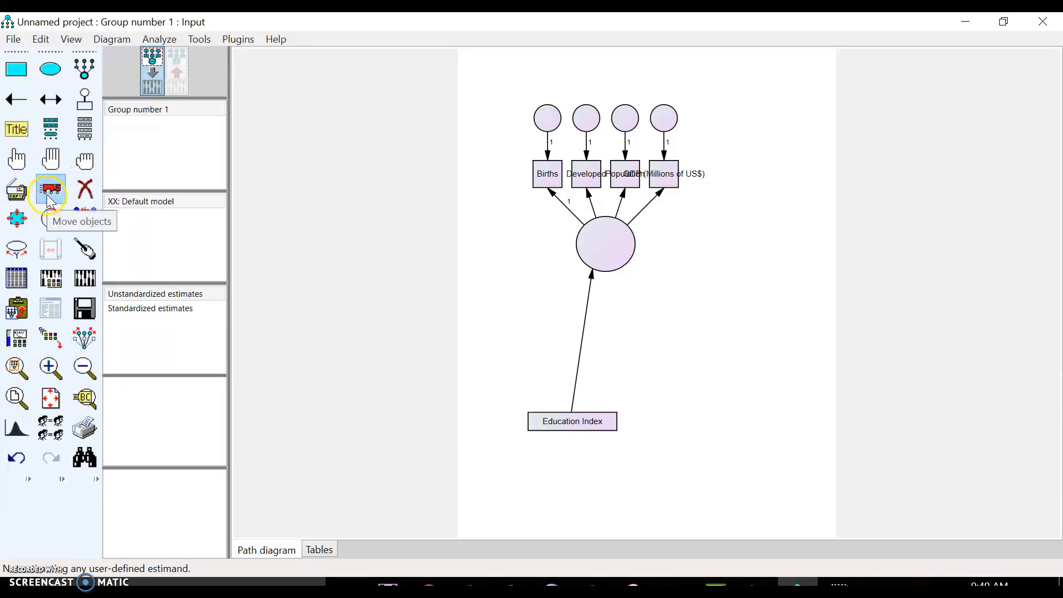
drag(602, 253, 601, 310)
click(50, 159)
drag(593, 302, 710, 337)
click(363, 261)
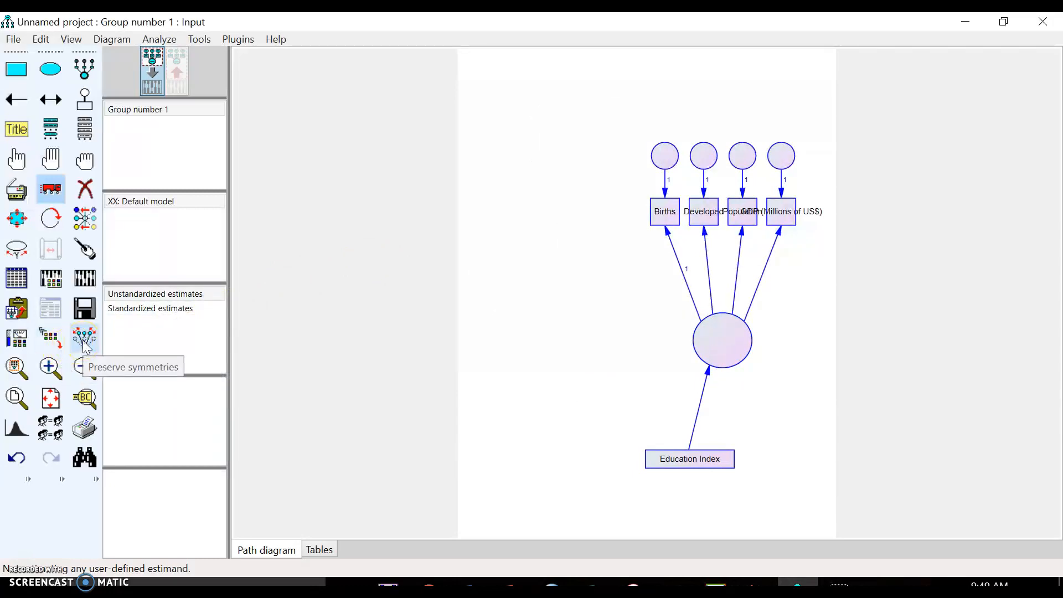
Resize the path diagram to fit on the page with nothing left selected, and touch up the arrows around the latent variable.
click(51, 403)
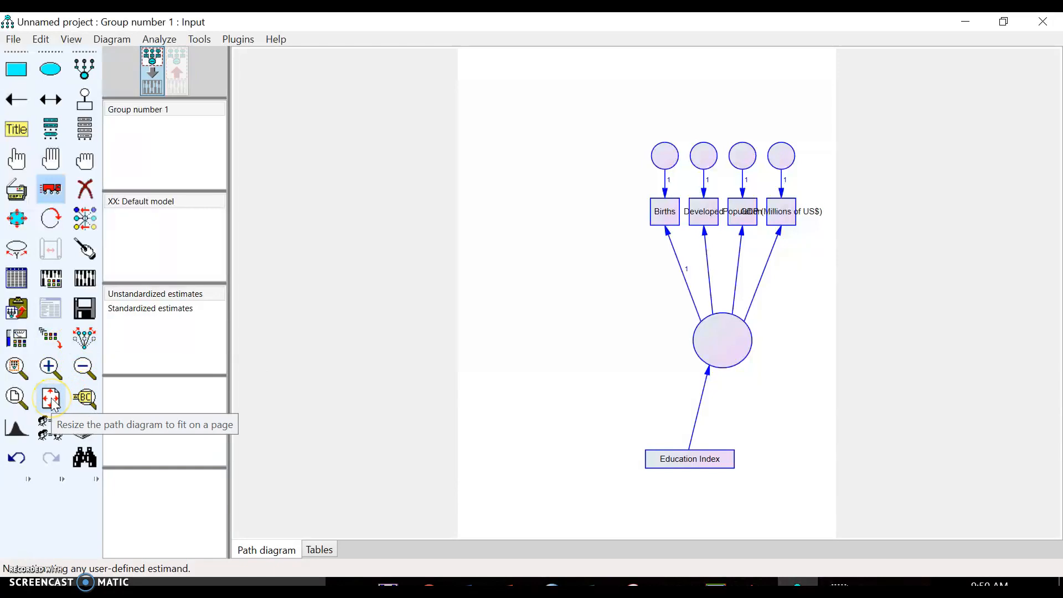
click(53, 403)
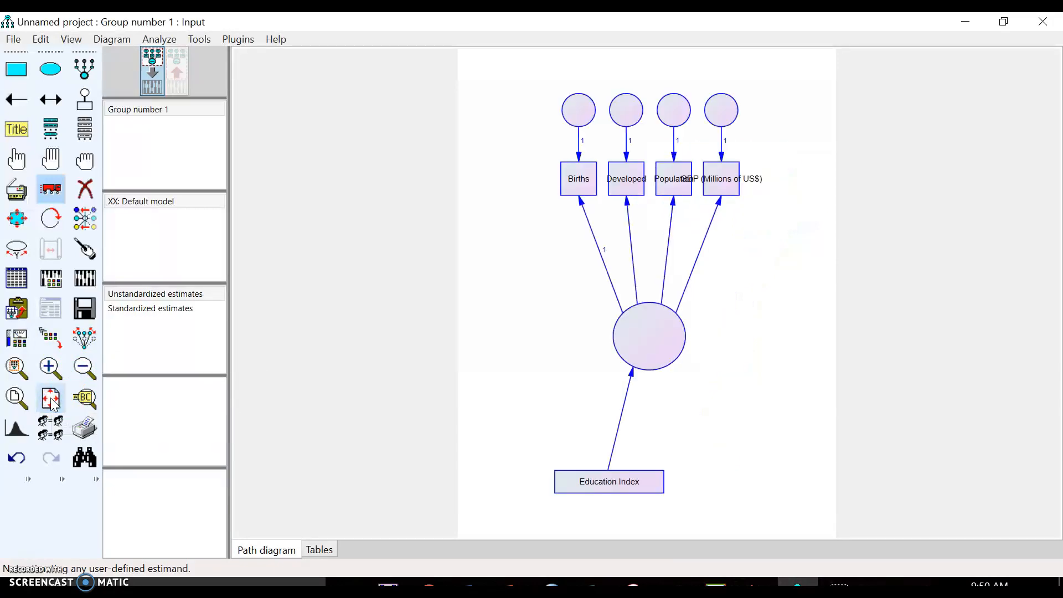
click(52, 160)
click(87, 160)
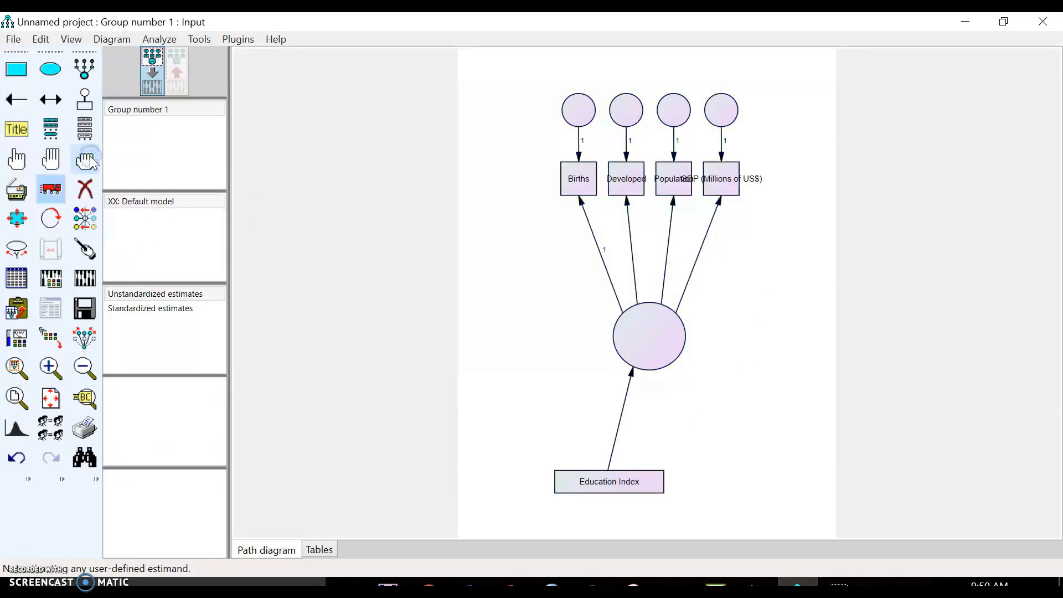
click(84, 249)
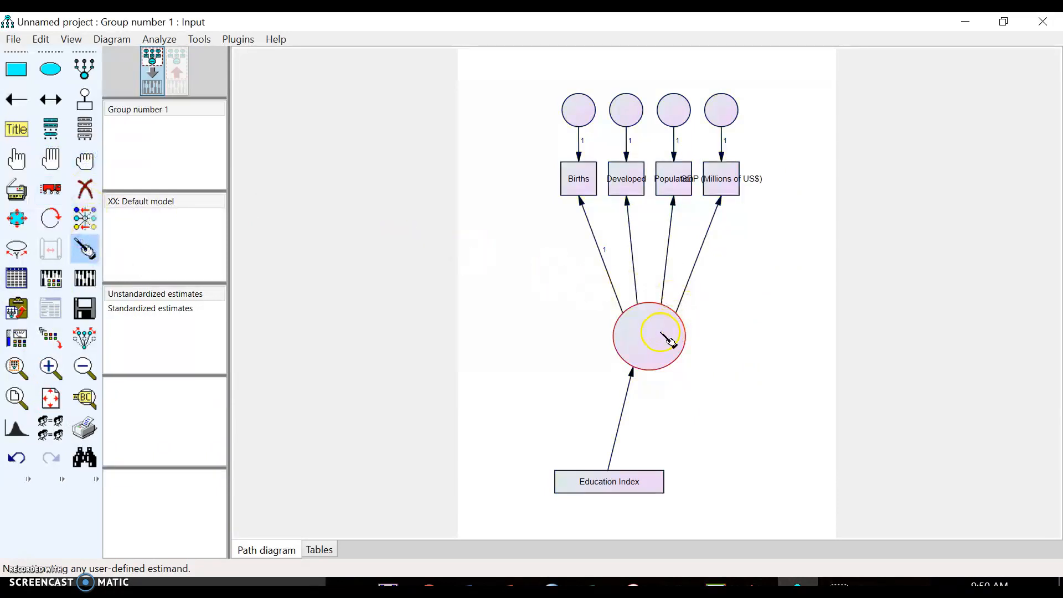
click(660, 332)
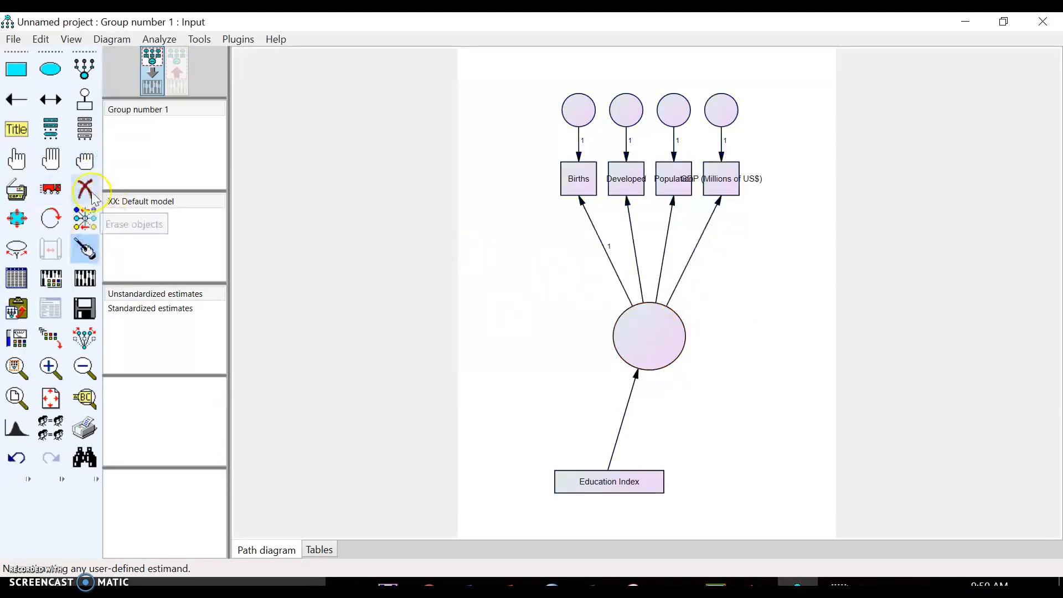
Rotate the indicators to the left side of the latent variable and refit the path diagram to the page.
click(51, 219)
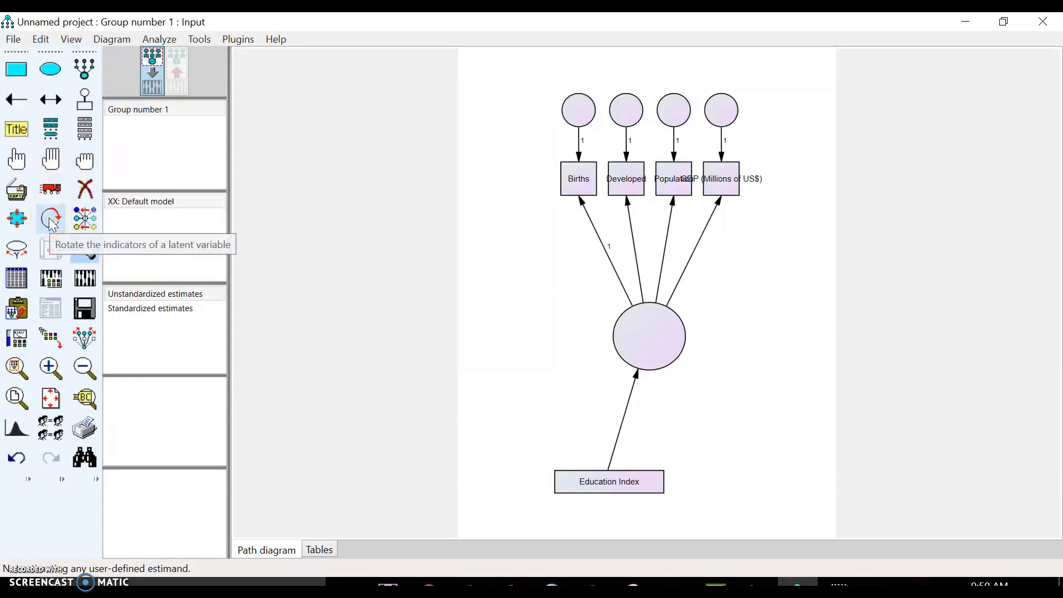
click(651, 341)
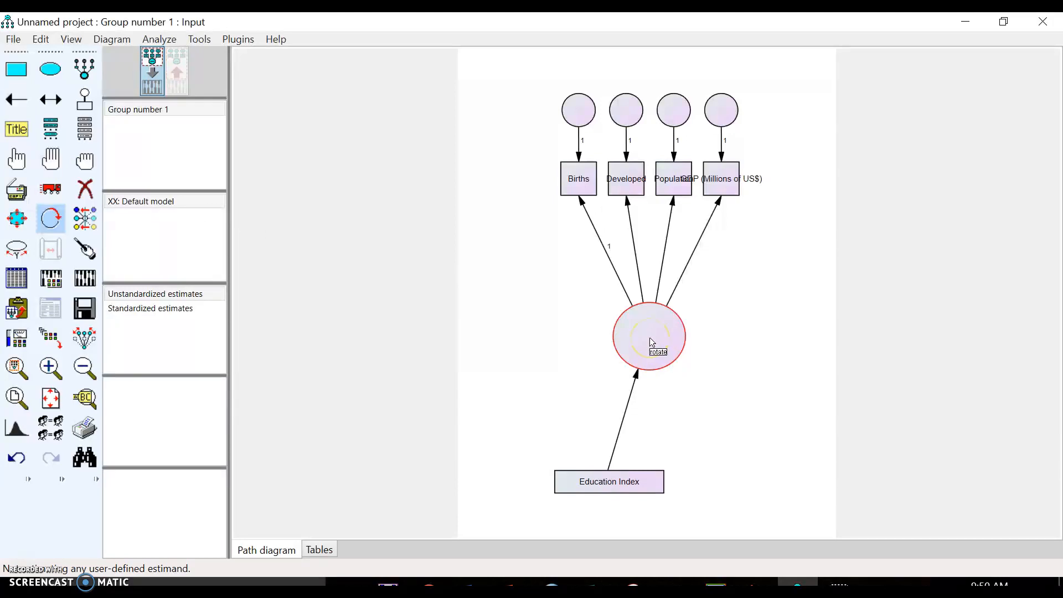
click(645, 334)
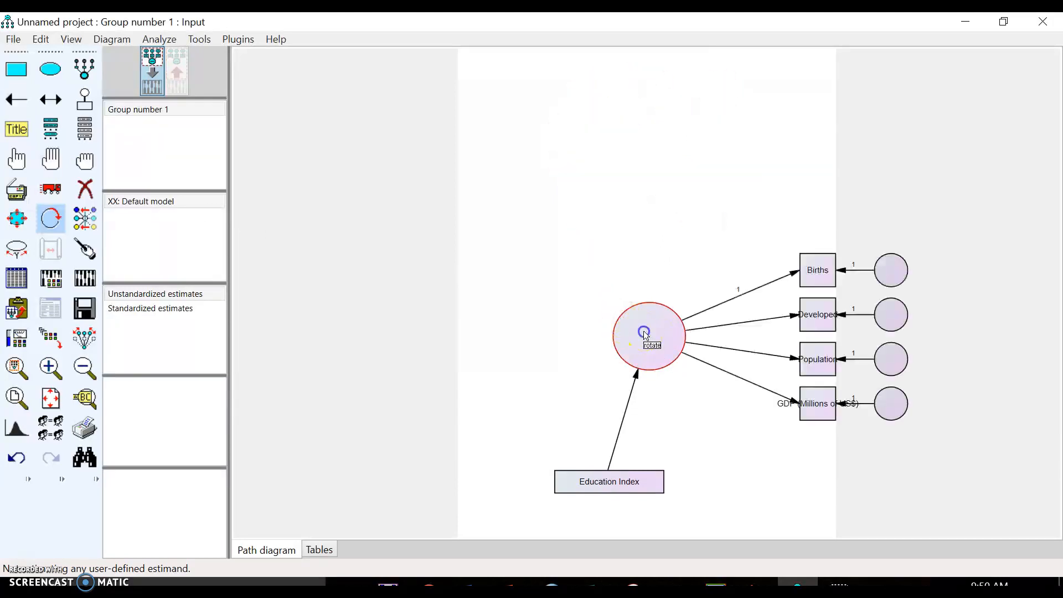
click(645, 334)
click(645, 334)
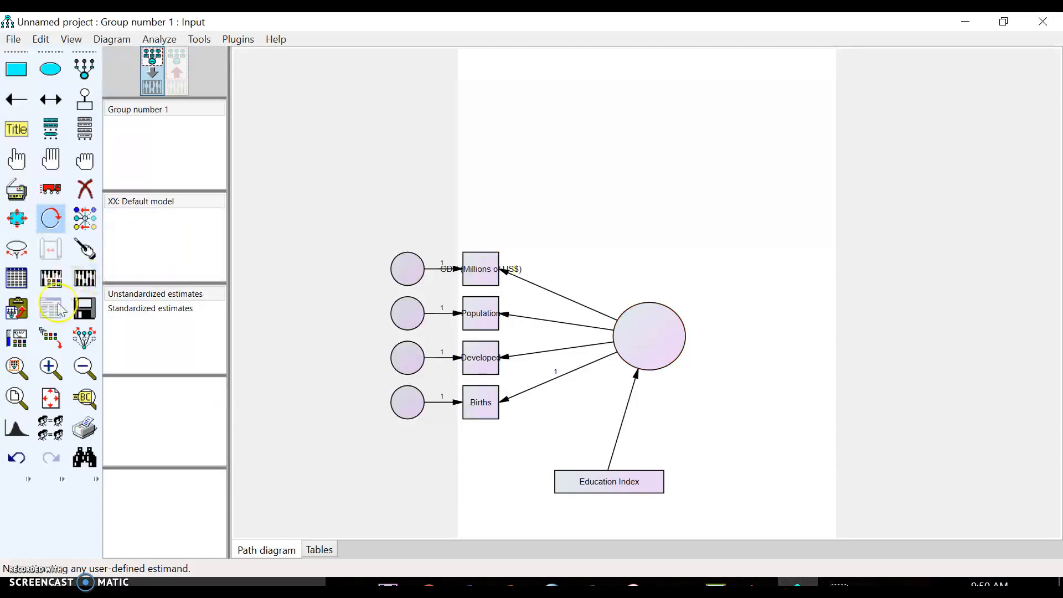
click(51, 397)
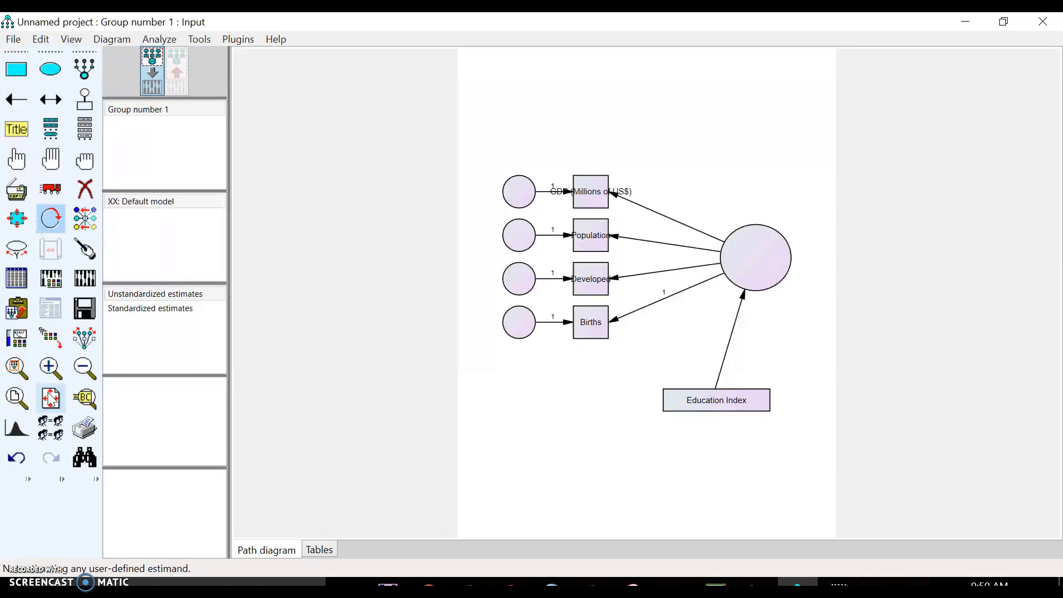
Reflect the latent variable's indicators until they stand on its right side with Births at the top and GDP at the bottom.
click(86, 219)
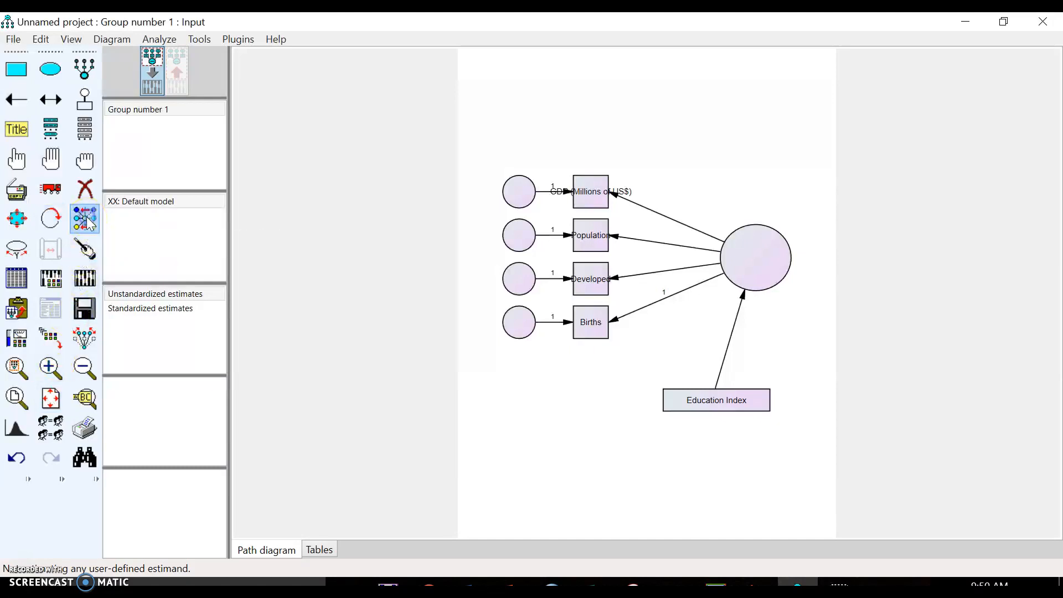
click(743, 258)
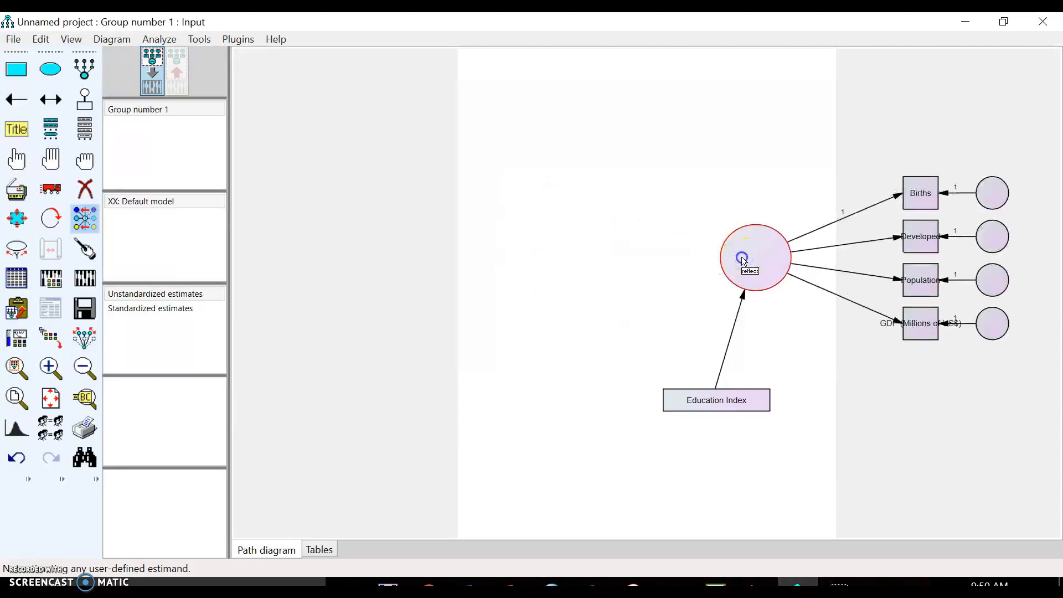
click(743, 258)
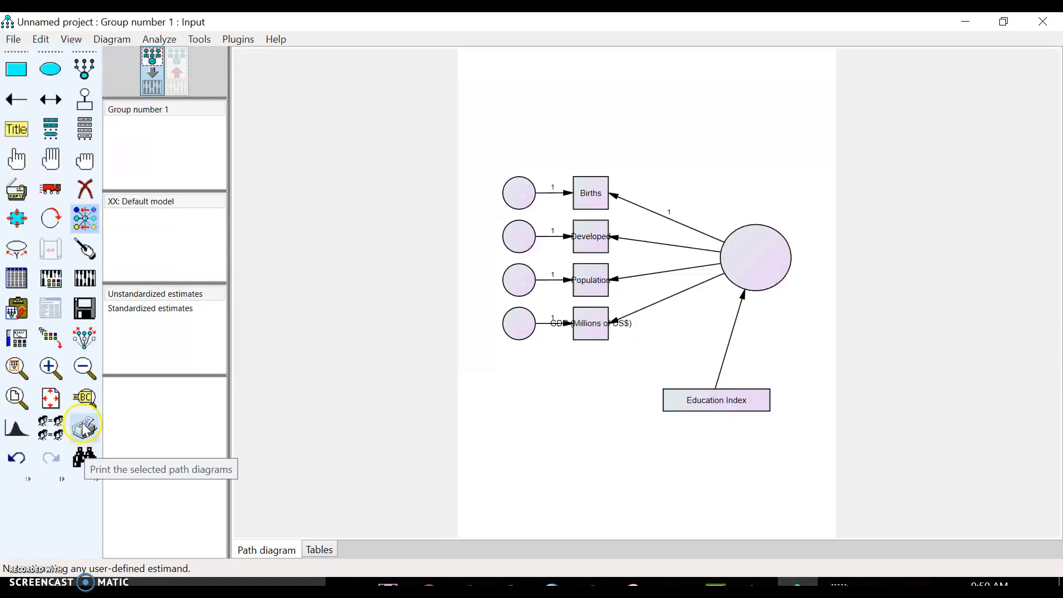
click(83, 370)
click(83, 370)
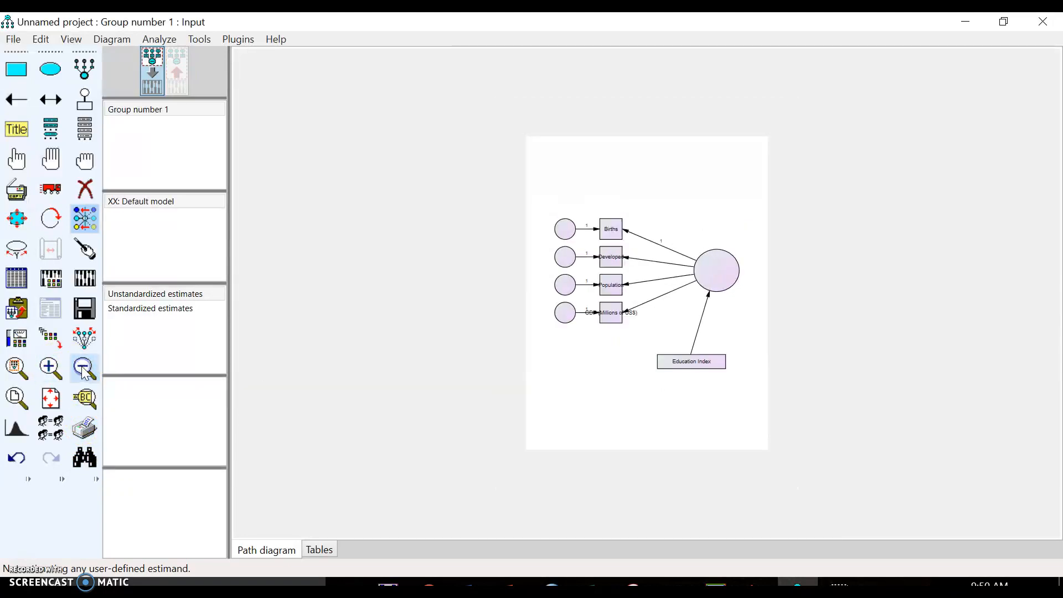
click(713, 269)
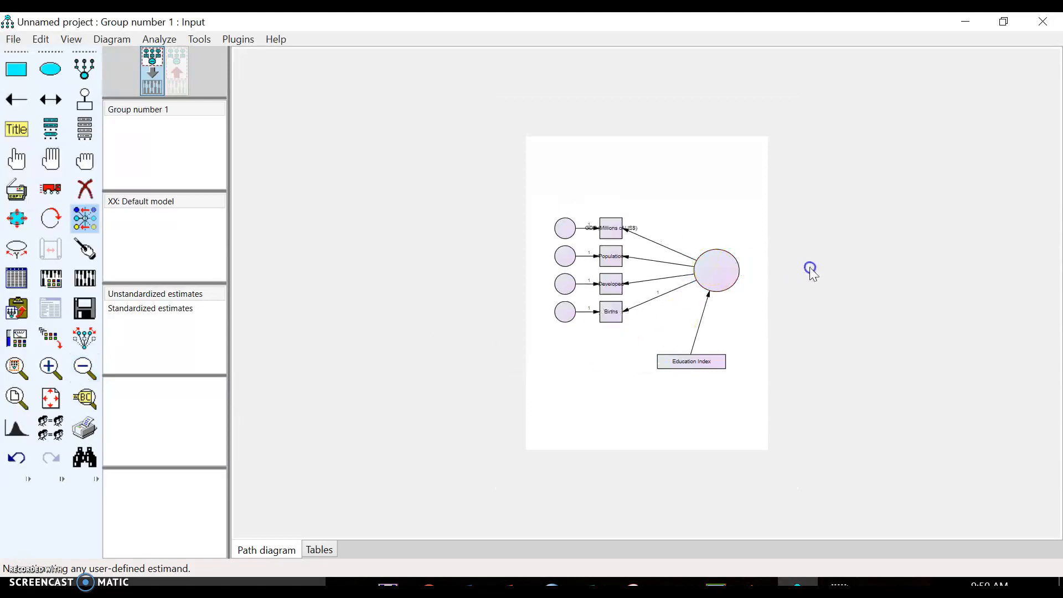
click(715, 277)
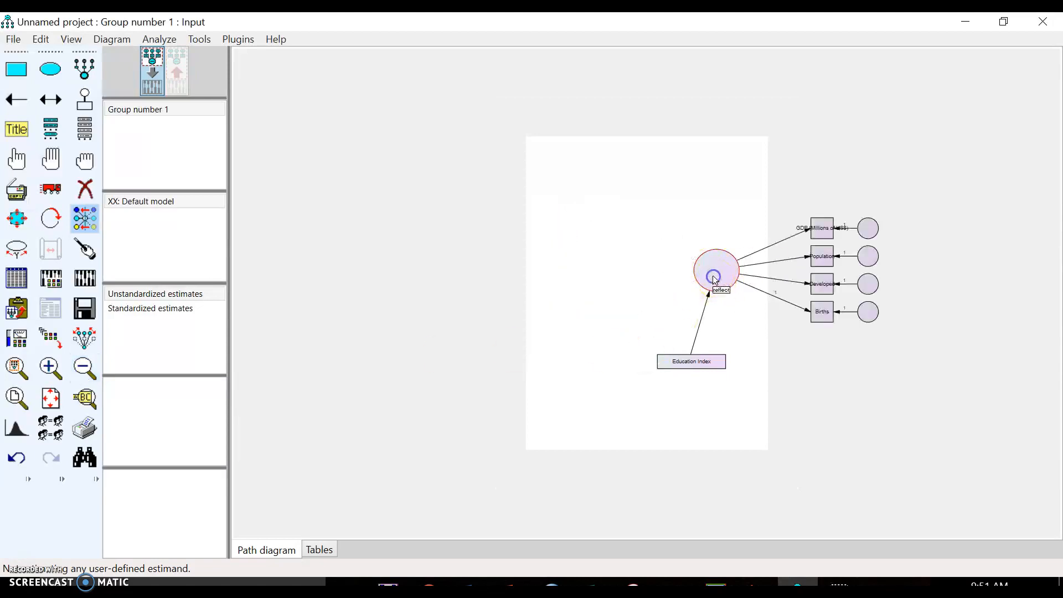
click(716, 277)
Bring the indicators that extend past the page edge back inside by resizing the path diagram to the page.
click(50, 188)
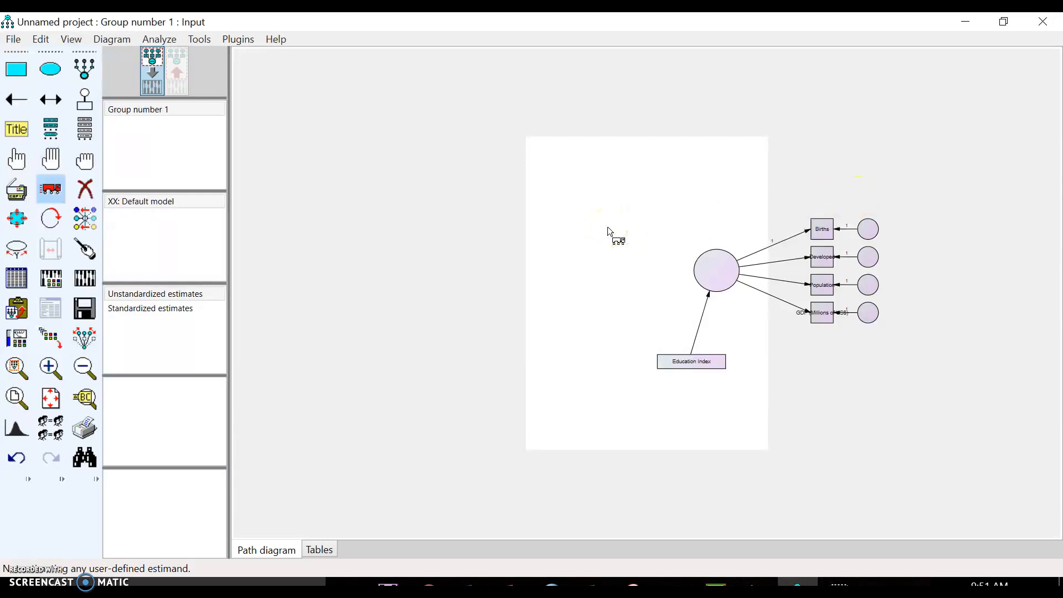
click(80, 372)
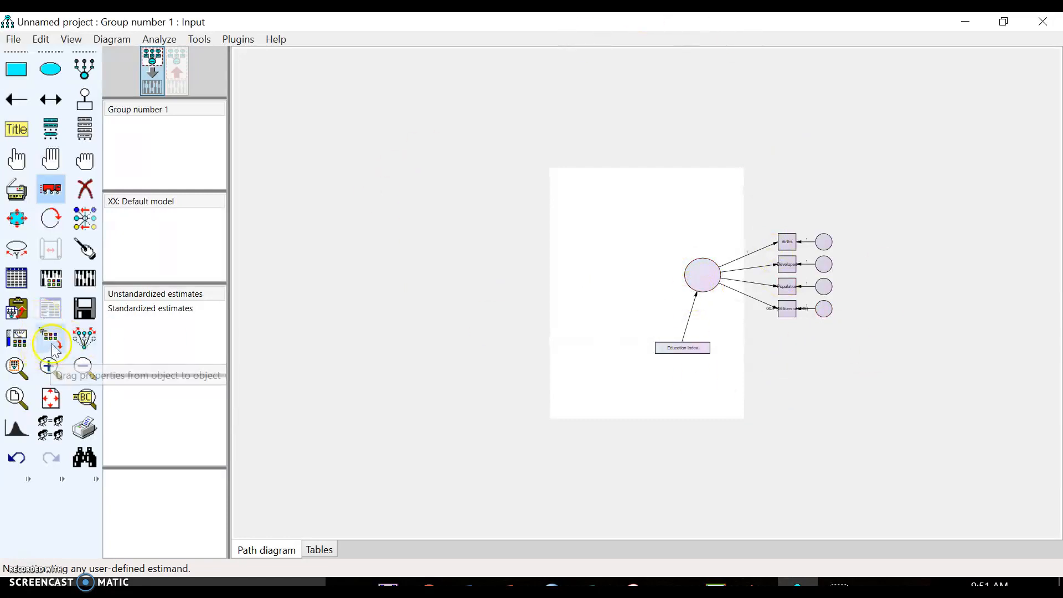
click(51, 399)
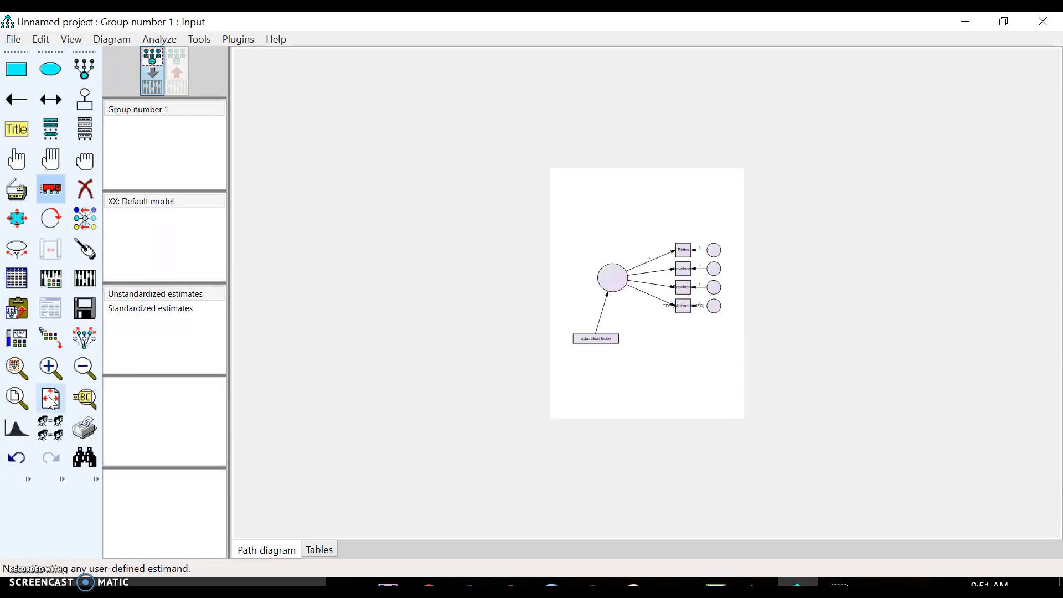
Load the Birth Rate SPSS file from the Desktop as the data file for Group number 1.
click(15, 279)
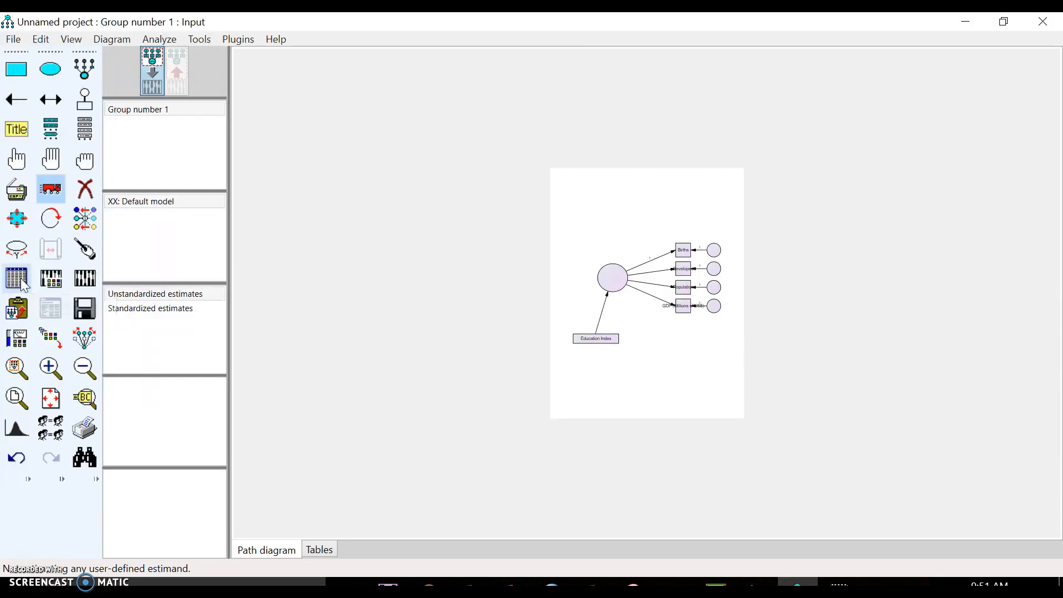
click(23, 285)
click(517, 376)
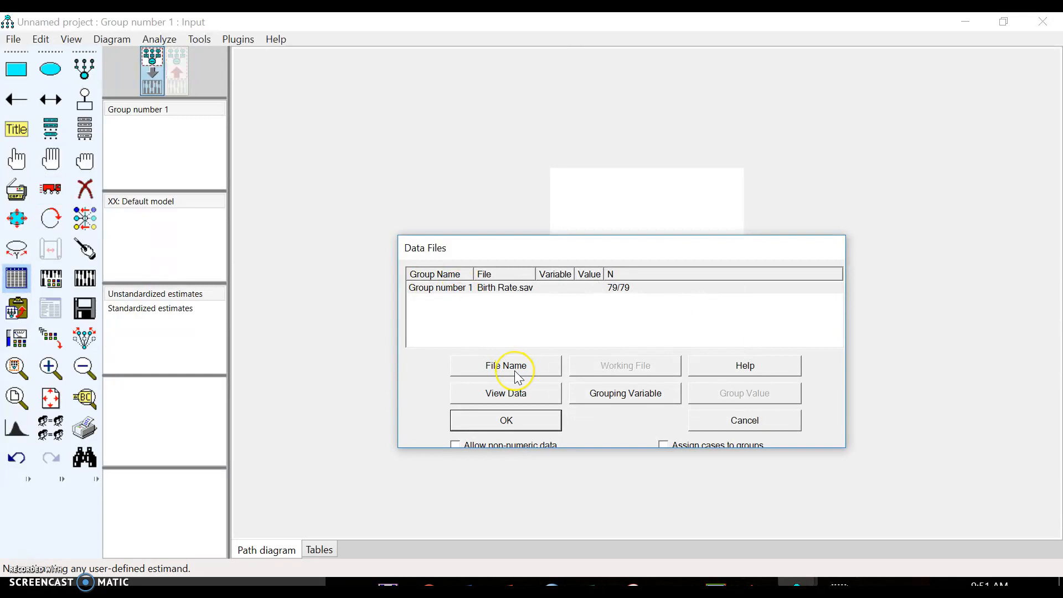
click(516, 375)
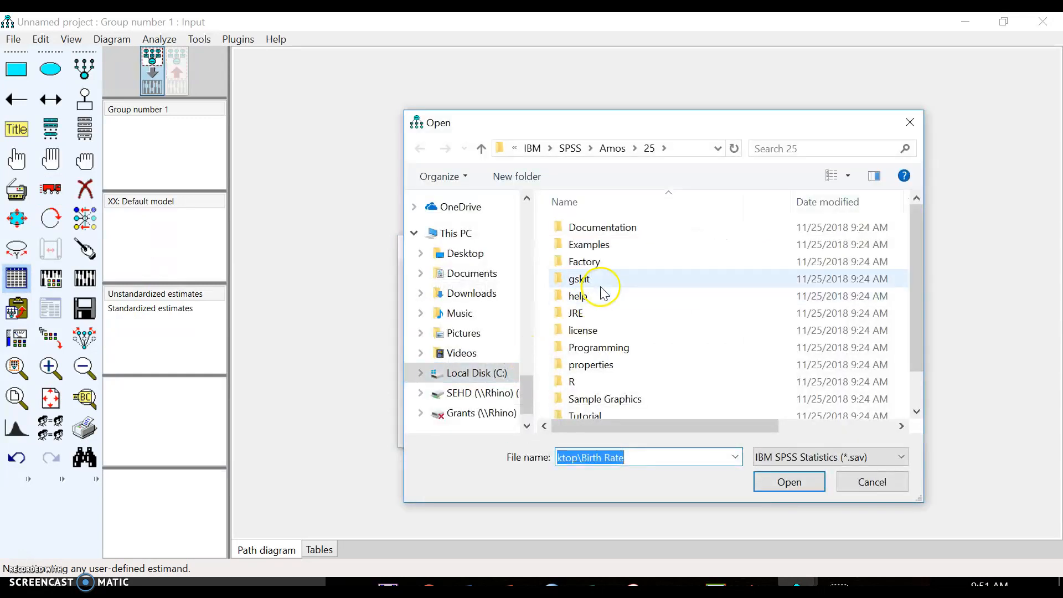
click(475, 253)
double_click(574, 228)
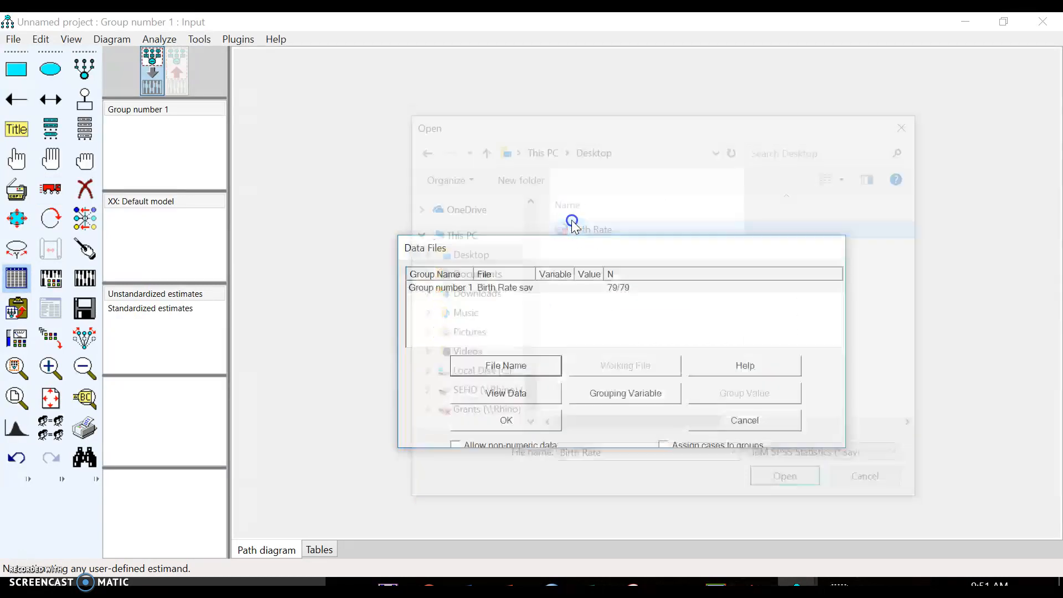
click(512, 420)
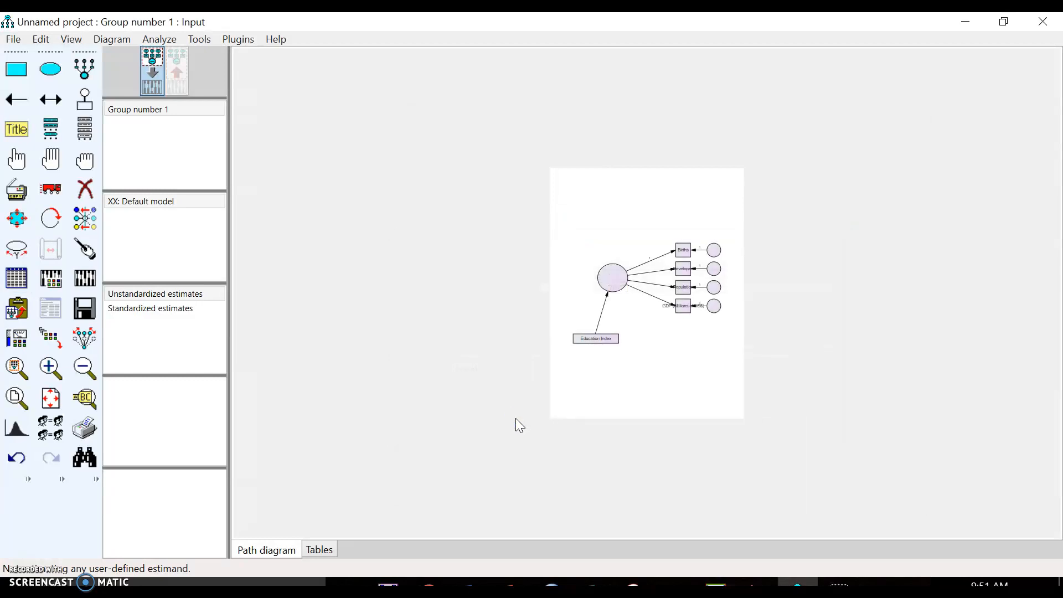
Review the variables available in the data set and those used in the model, closing both lists.
click(89, 131)
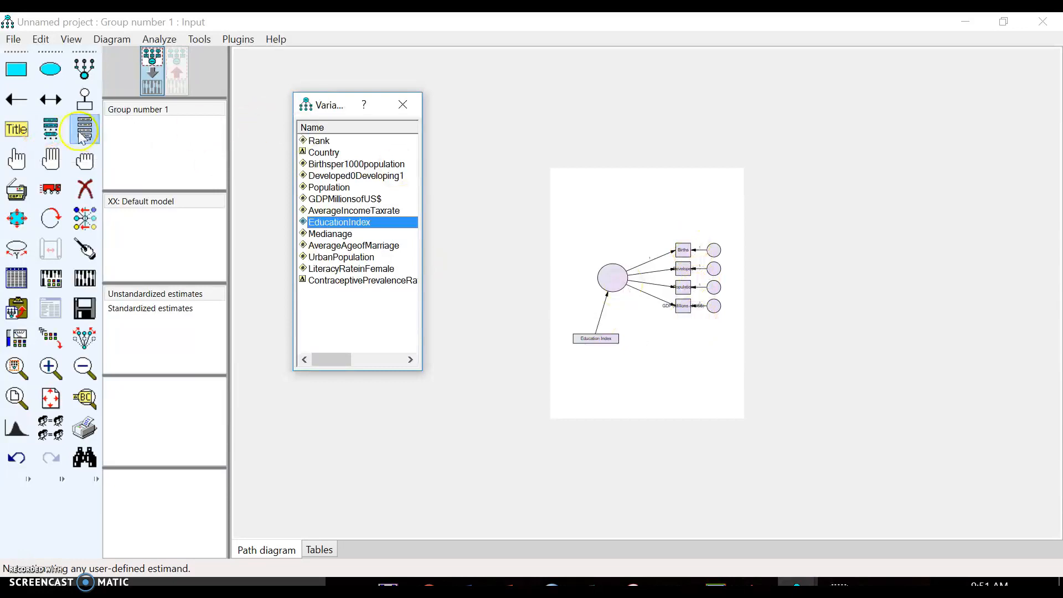
click(52, 135)
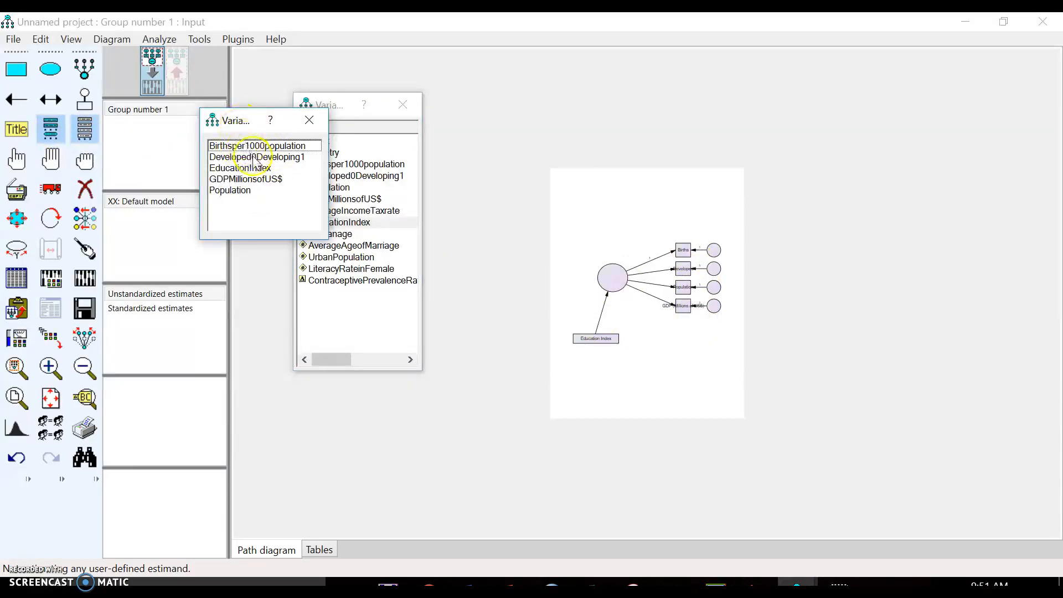
click(314, 120)
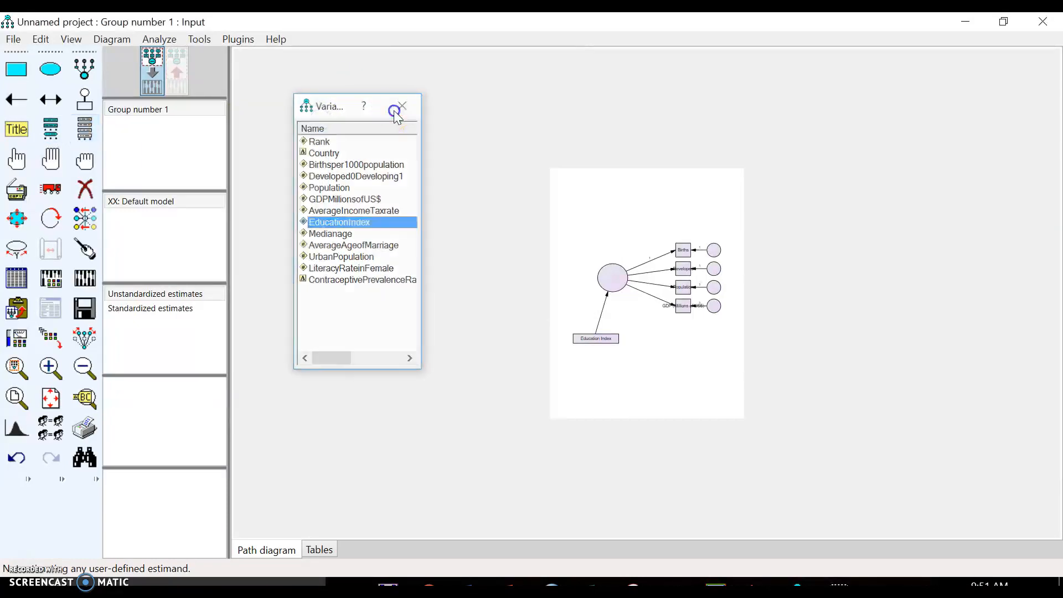
click(398, 106)
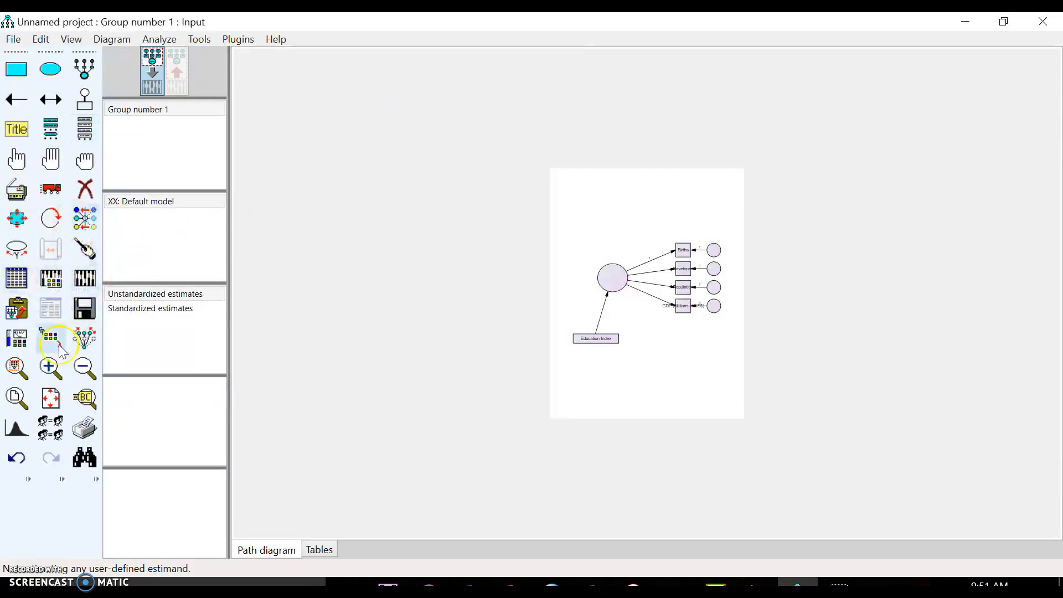
Name the large latent variable circle LV and give it the variable label LV.
click(48, 368)
click(48, 367)
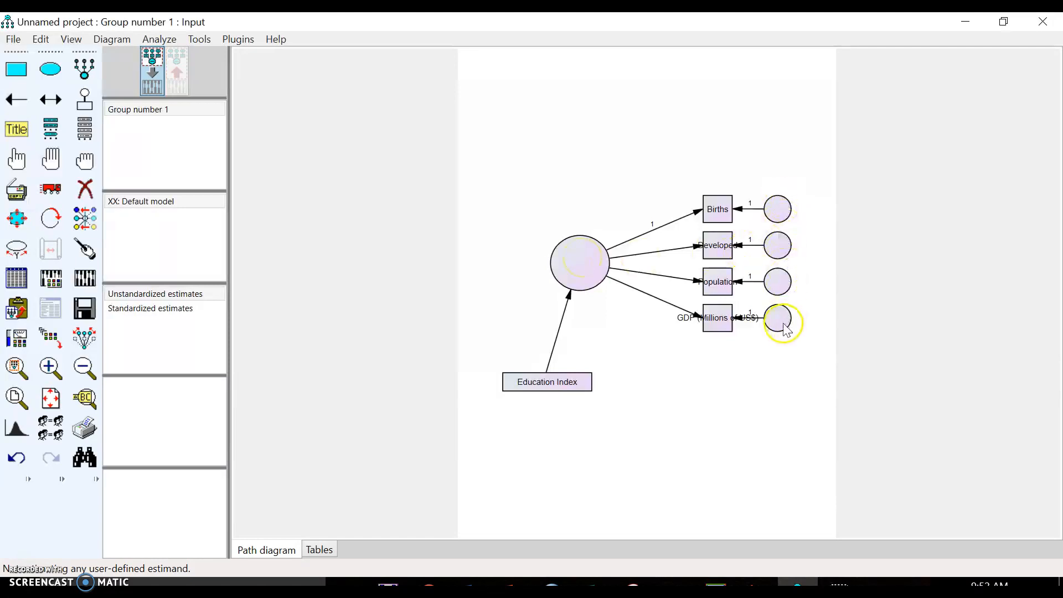
double_click(574, 264)
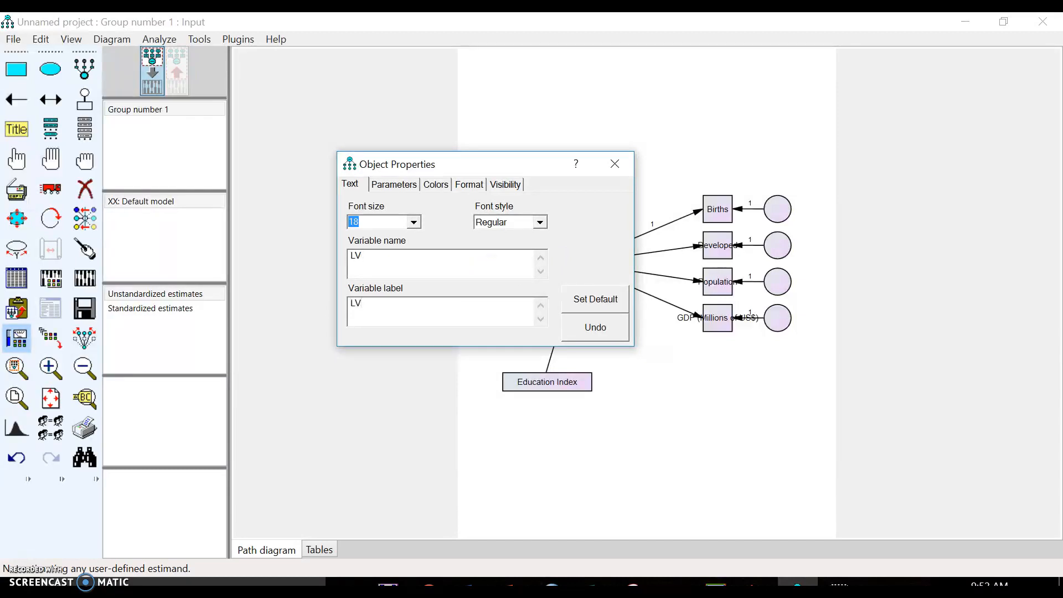
click(624, 161)
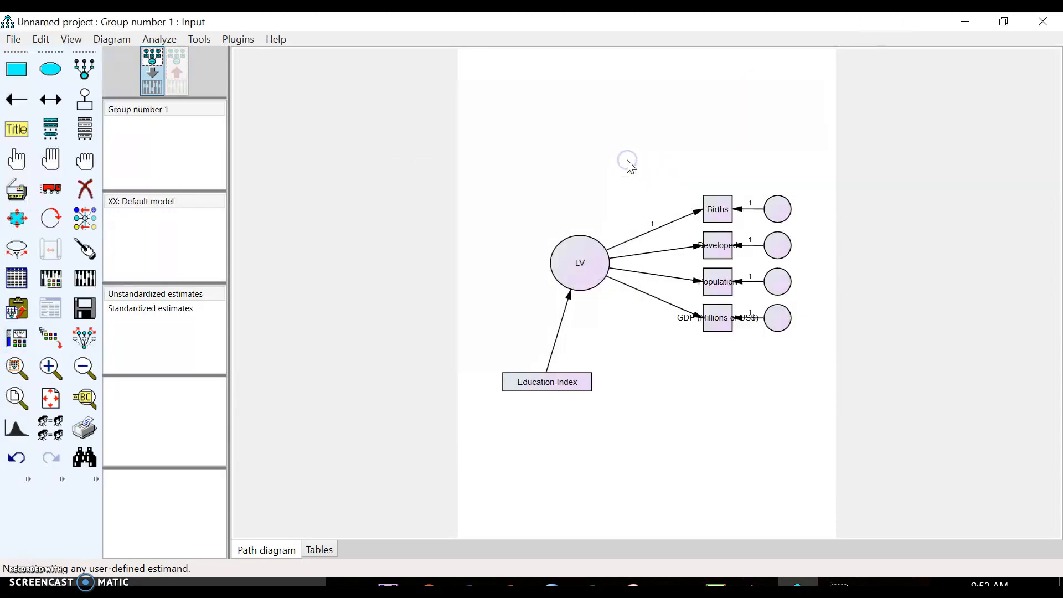
Set the variable name of the error term attached to Births to e1.
double_click(783, 216)
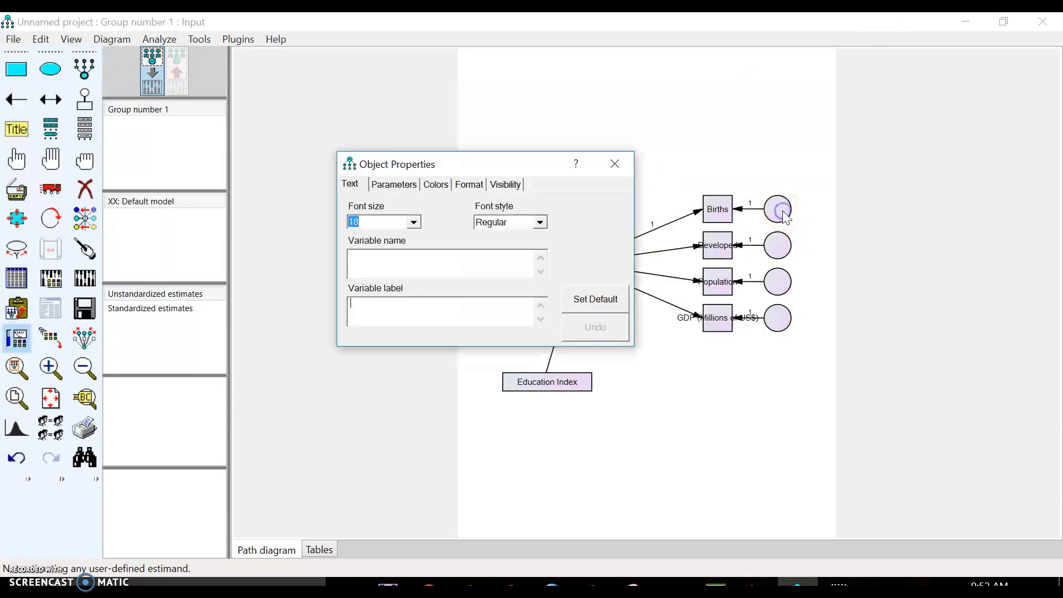
click(436, 272)
text(e1)
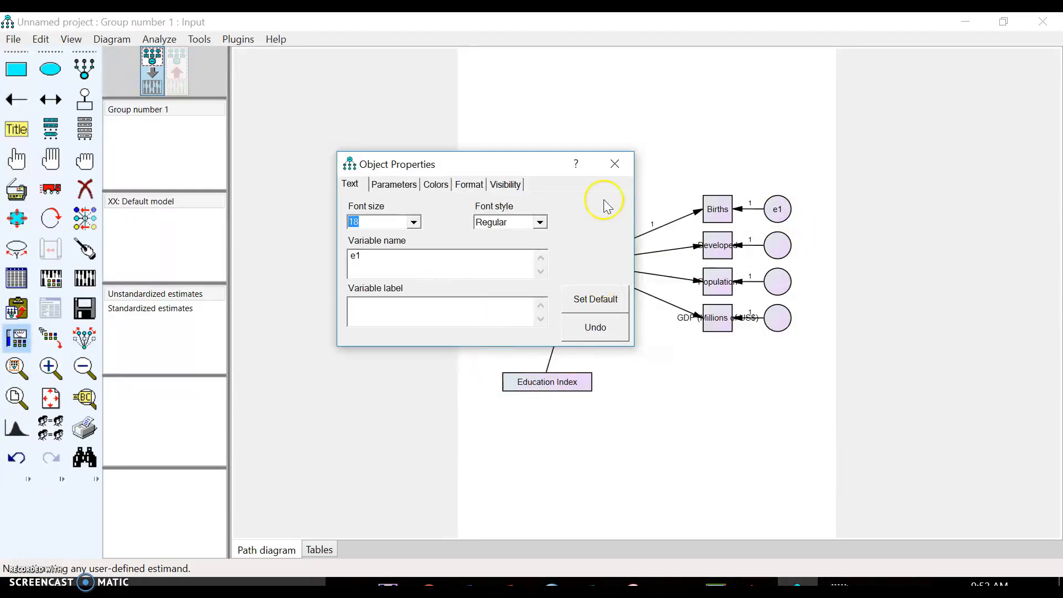
click(614, 164)
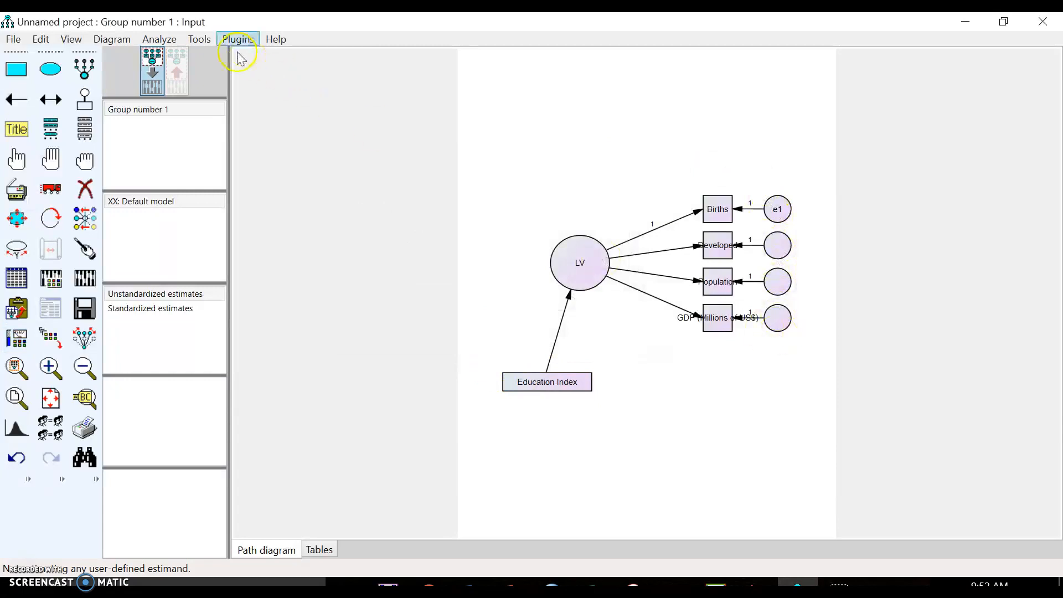
Name the remaining error terms automatically with the Name Unobserved Variables plugin.
click(211, 38)
mouse_move(230, 40)
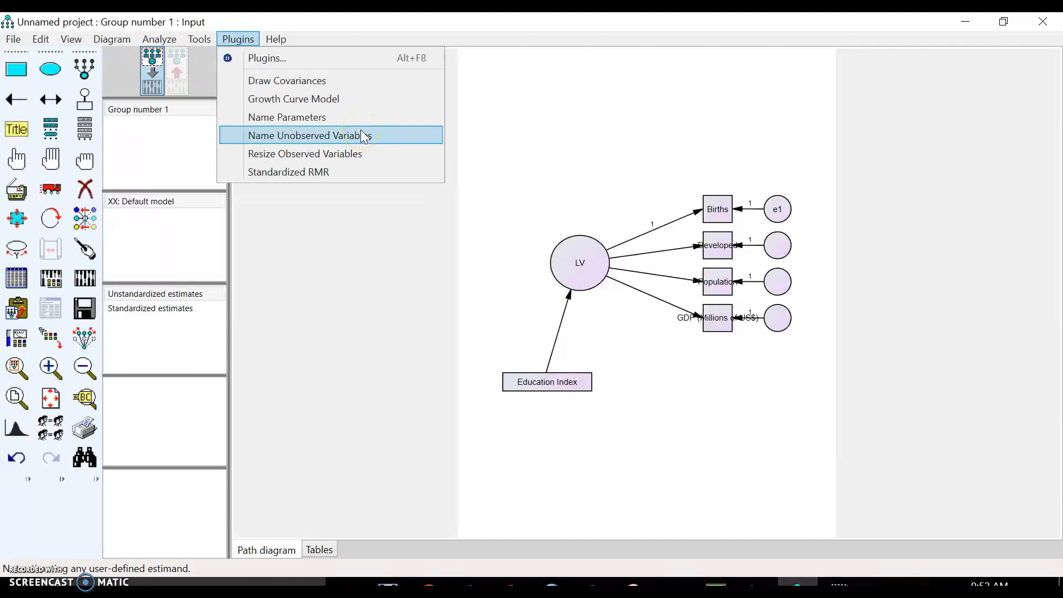
click(382, 135)
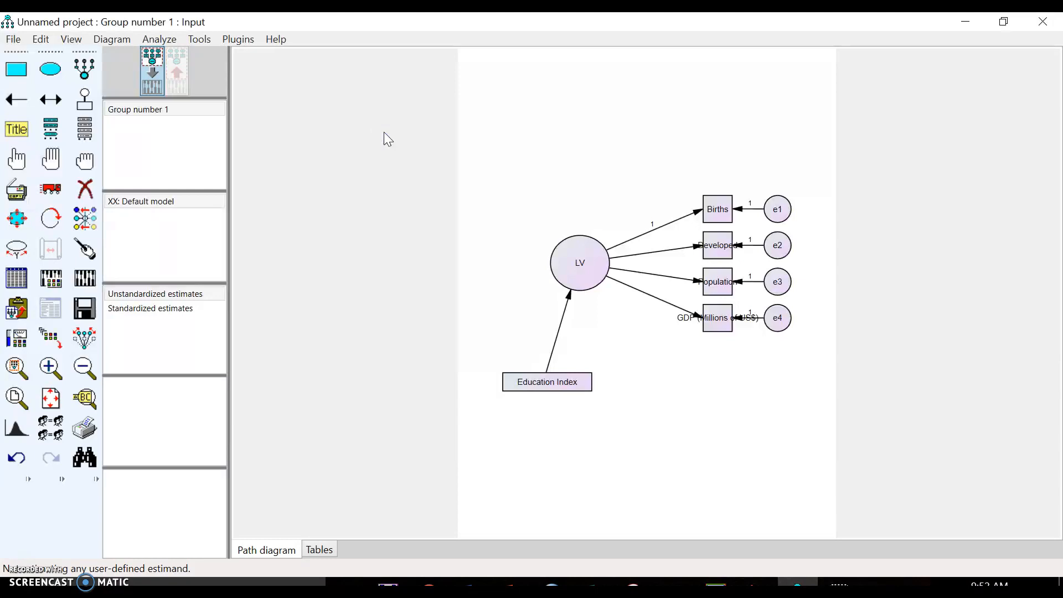
Check the estimation settings in the analysis properties and try to calculate the model's estimates.
click(53, 284)
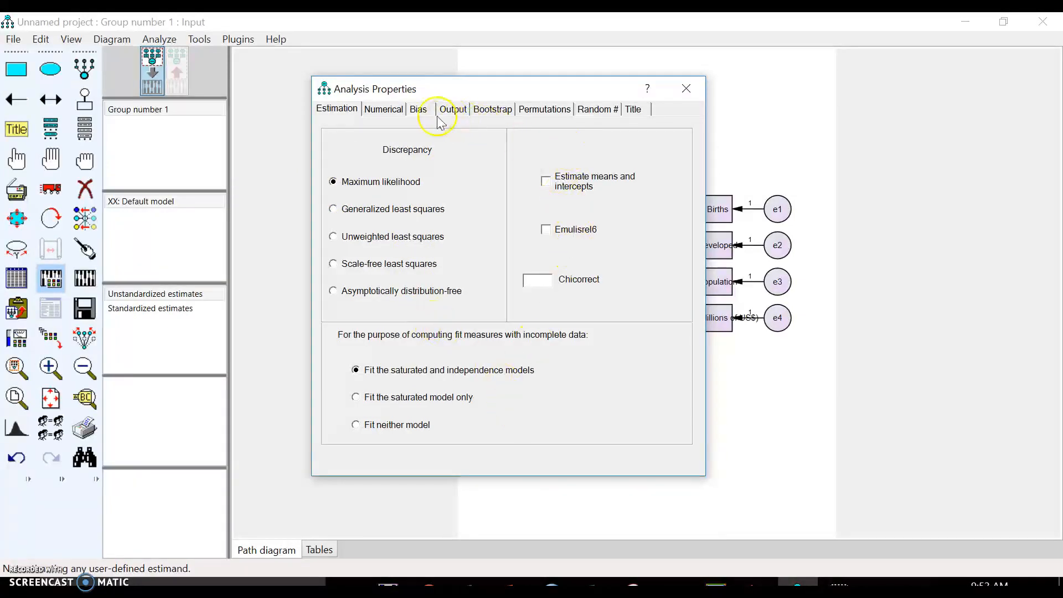
click(686, 89)
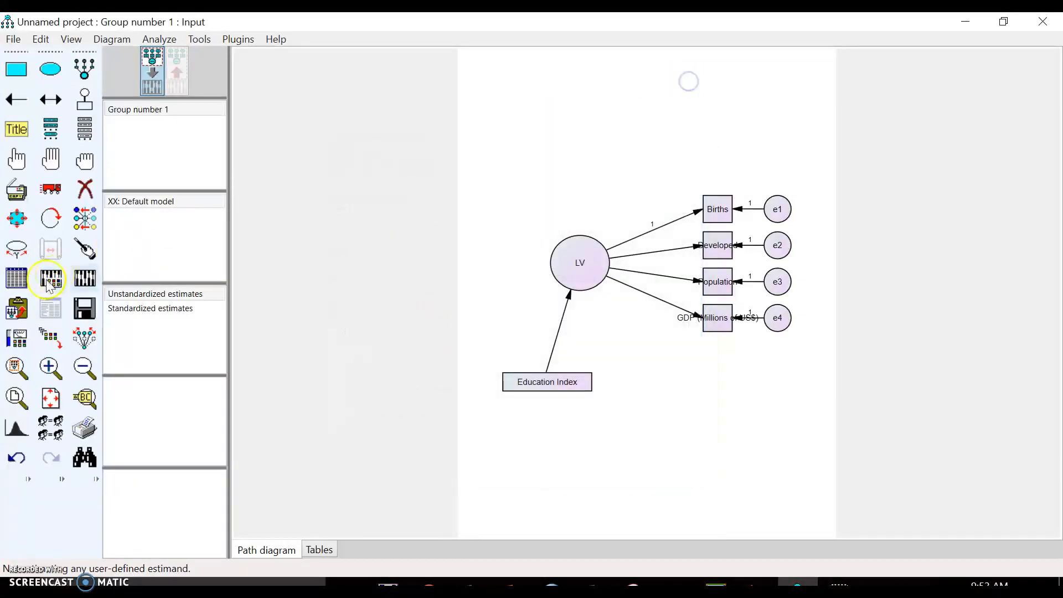
click(85, 277)
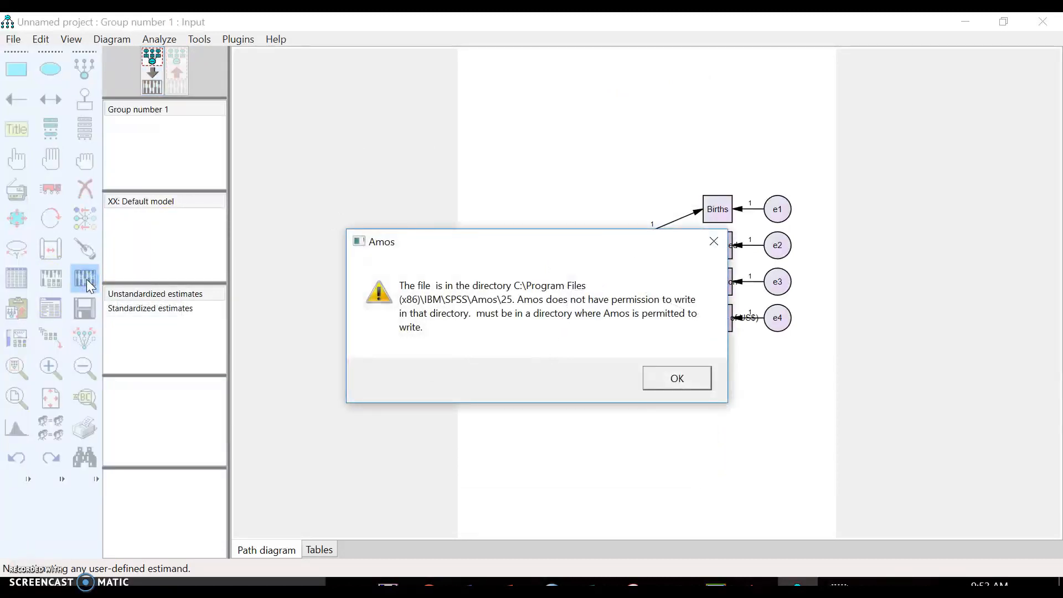
key(Return)
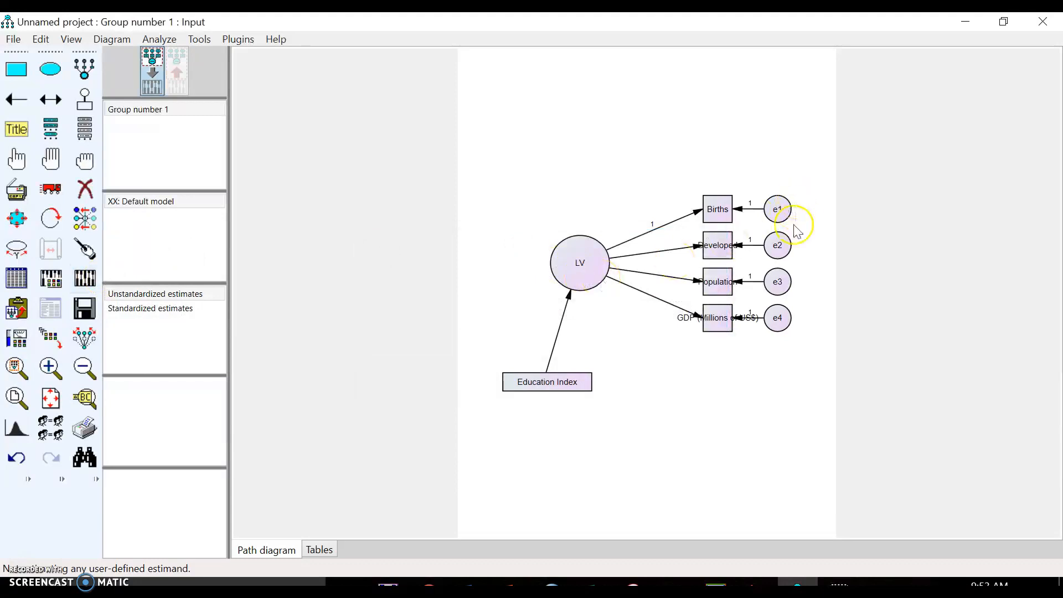
click(85, 279)
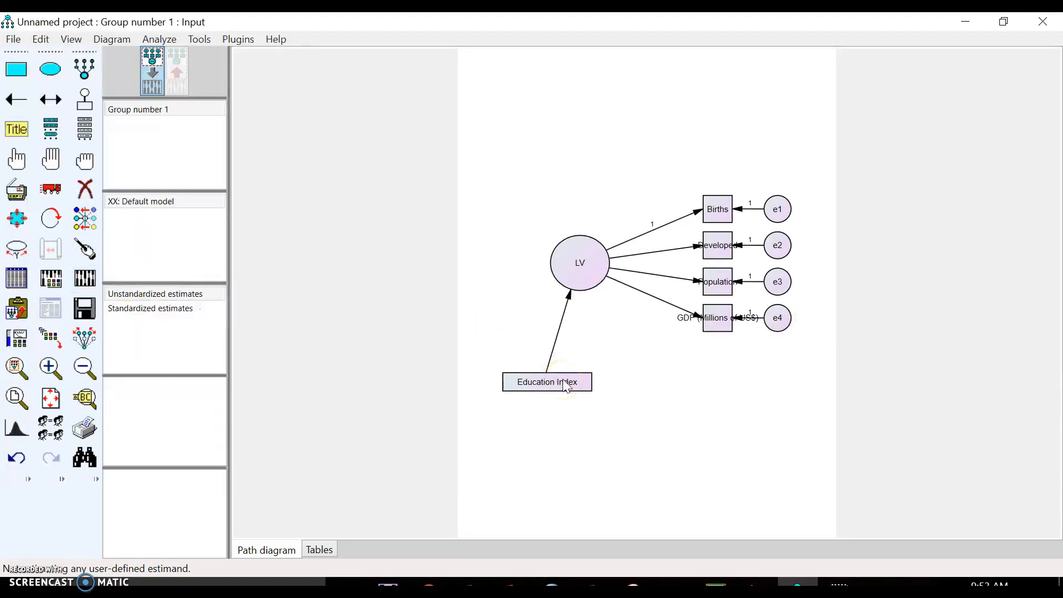